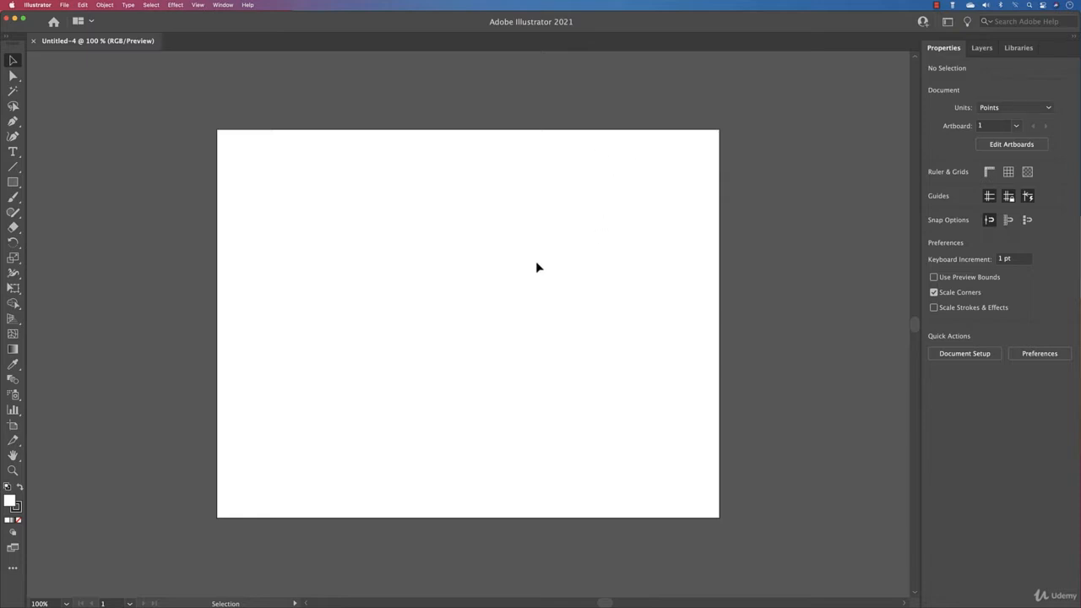
- Resize Artboard 1 to 96 pt wide by 96 pt high
left_click(1009, 143)
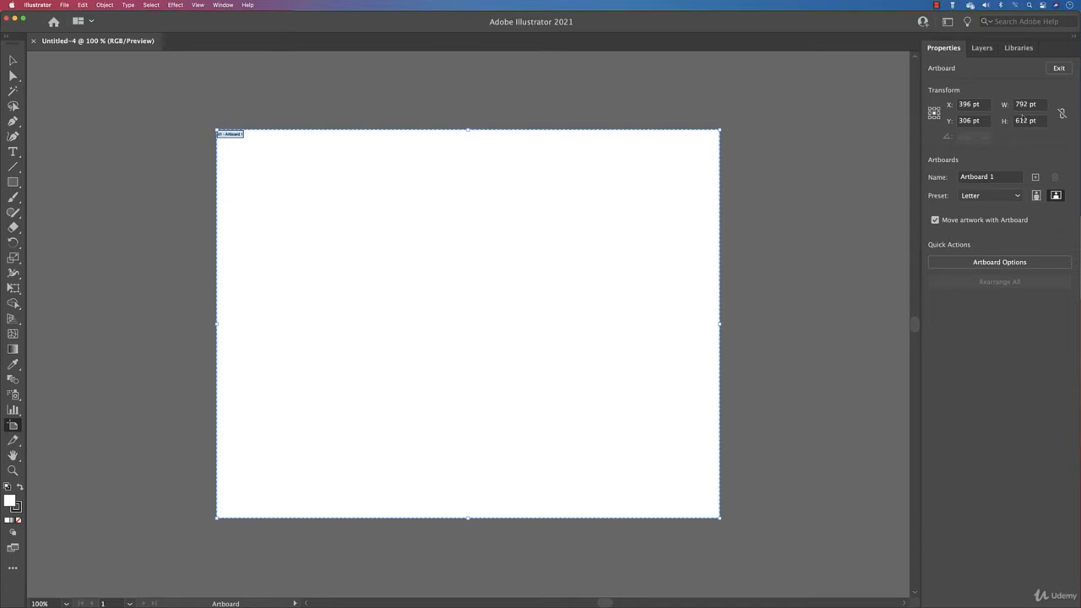
left_click_drag(1046, 103, 954, 110)
type("96")
key("Tab")
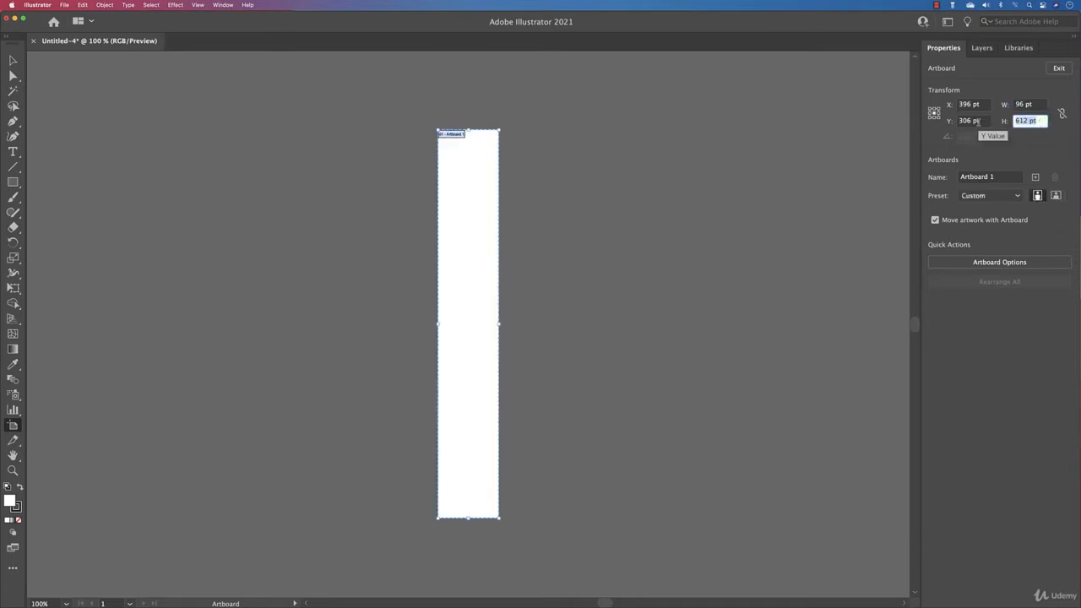
type("96")
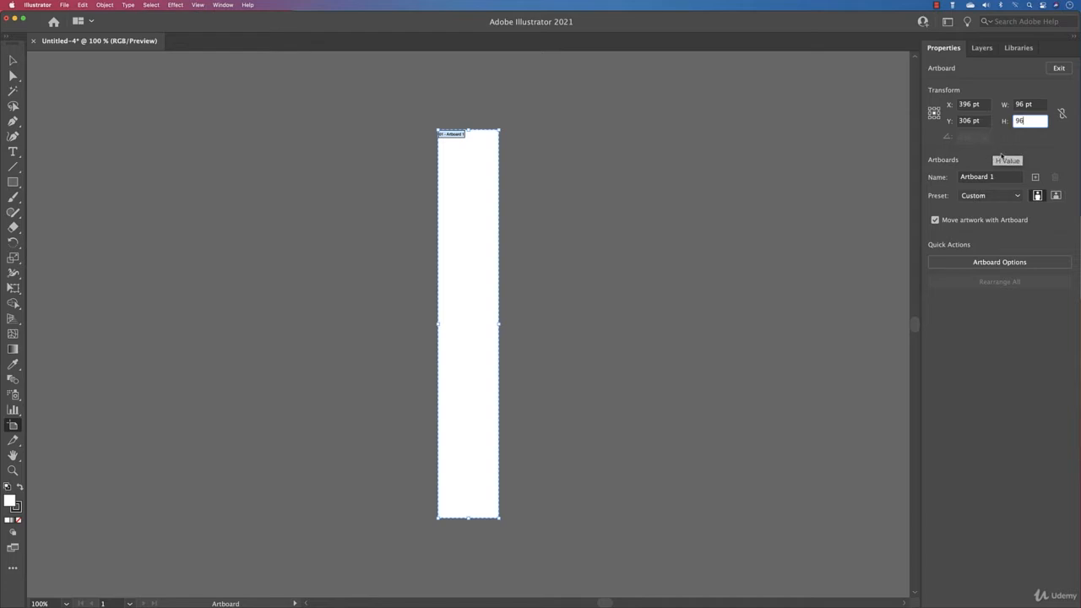
key("Return")
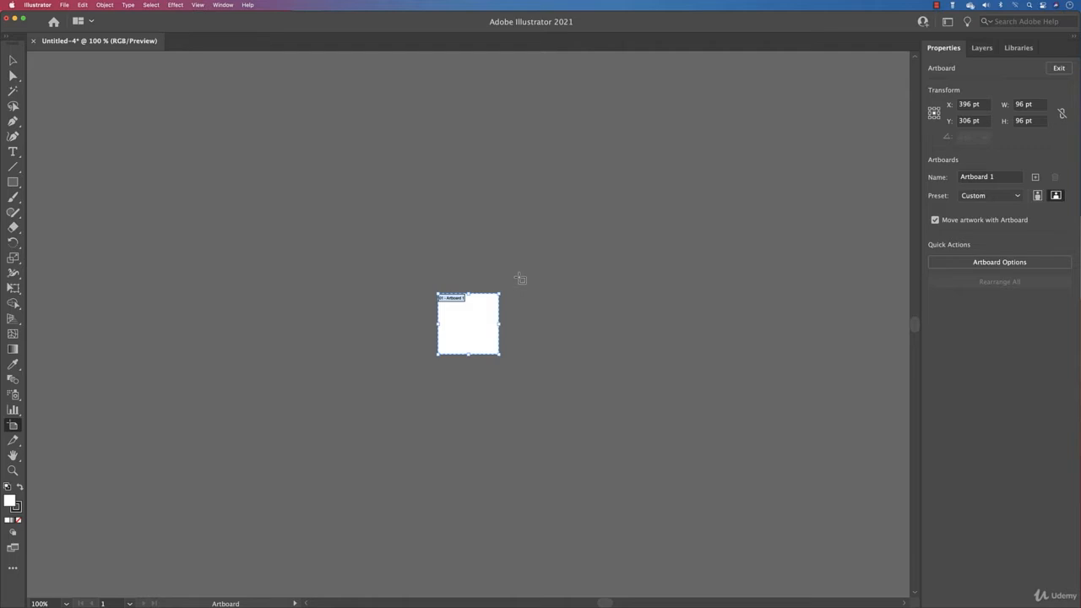
- Add seven more artboards of the same size to make eight in total
left_click(1035, 177)
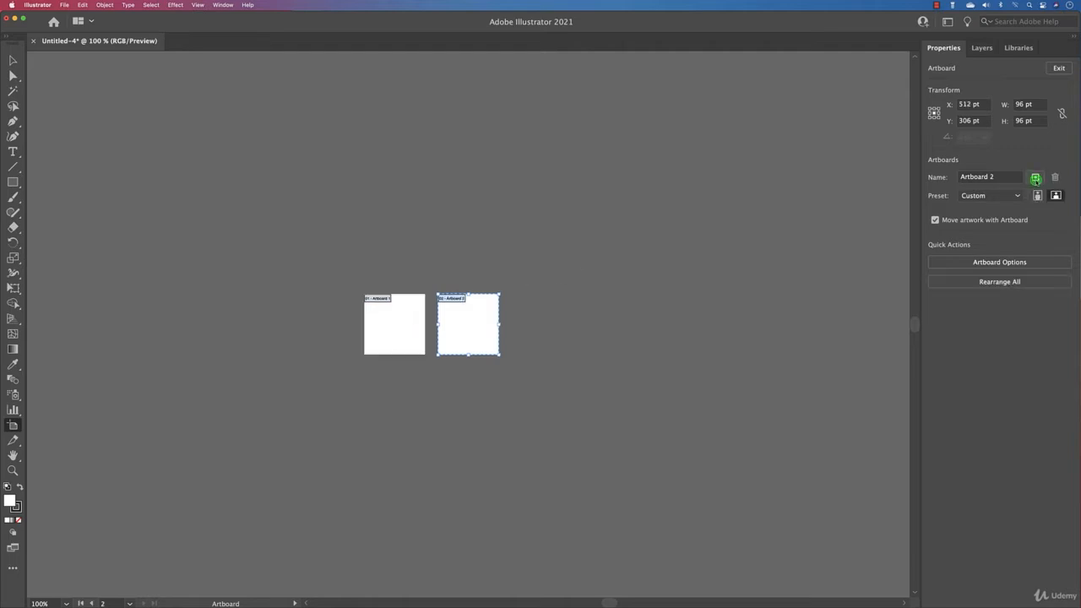
left_click(1035, 178)
left_click(1035, 177)
left_click(1035, 177)
left_click(1035, 178)
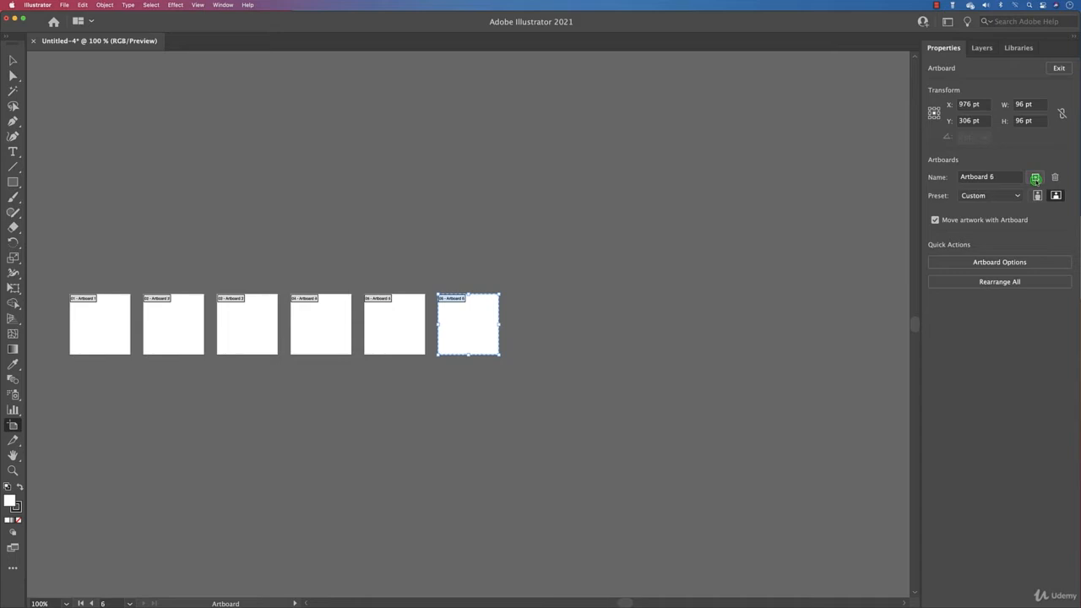
left_click(1035, 177)
left_click(1035, 177)
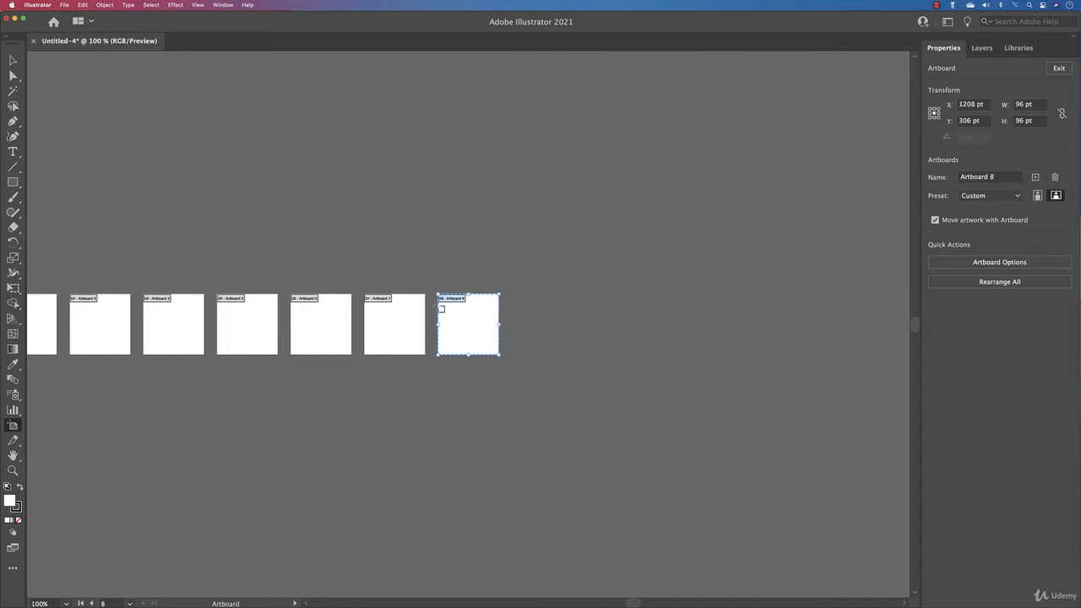
- Rearrange all artboards into a grid by row with 4 columns and 20 pt spacing, moving artwork with them
left_click_drag(206, 227, 440, 228)
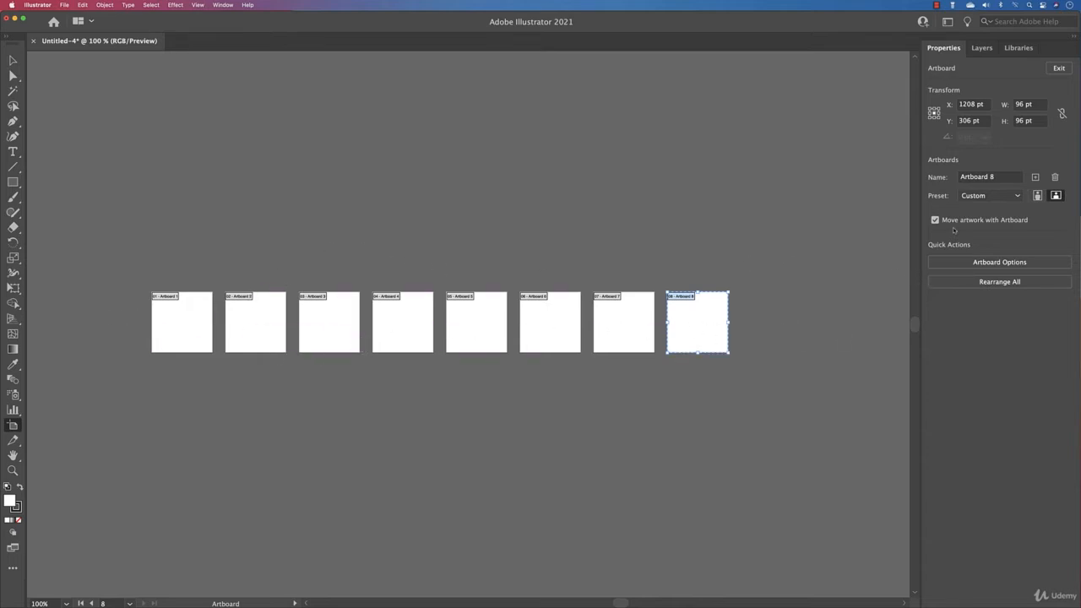
left_click(996, 283)
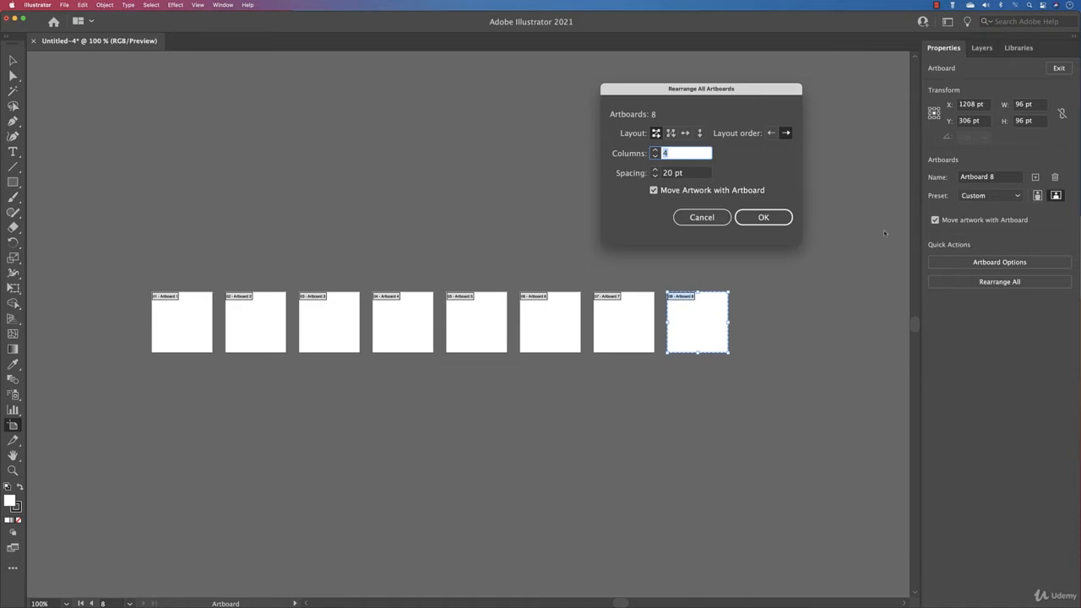
left_click(750, 220)
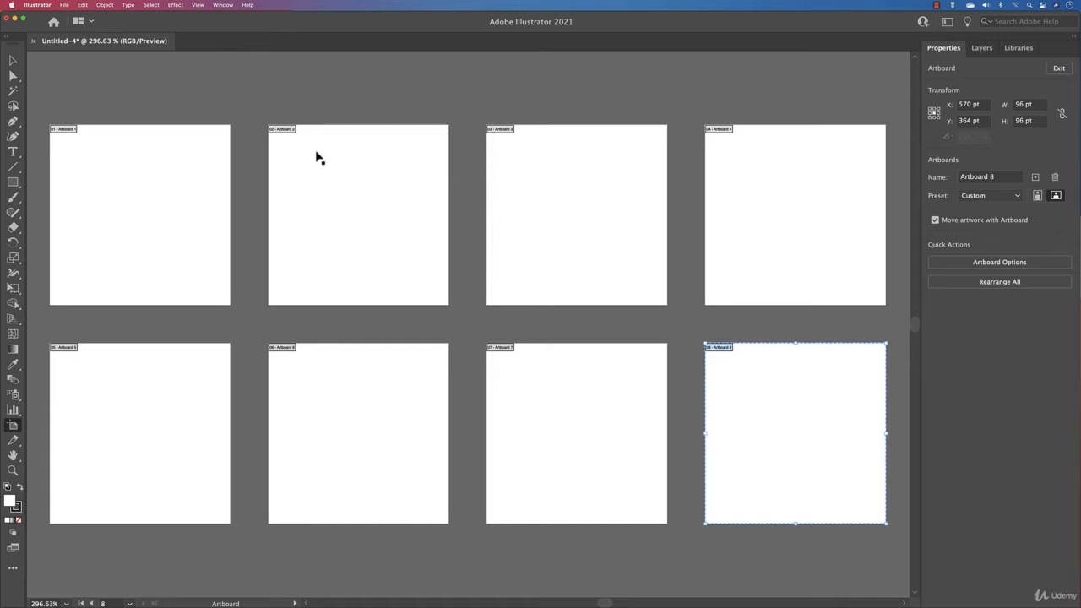
- Show the rulers and place a vertical guide on Artboard 1 at about 45.5 pt, just short of its centre
left_click(155, 231)
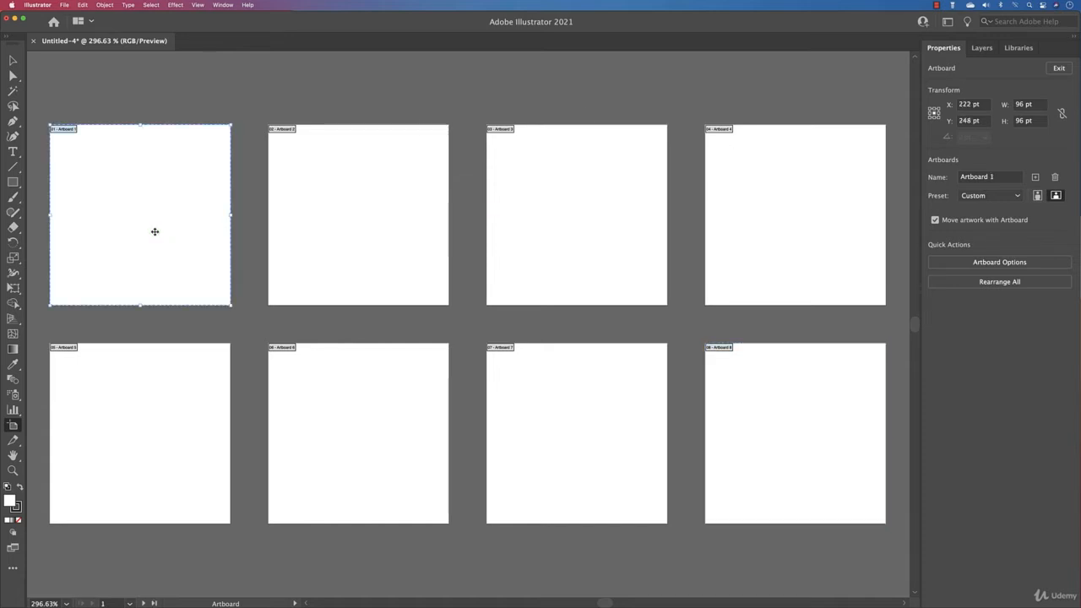
key("v")
key("super+0")
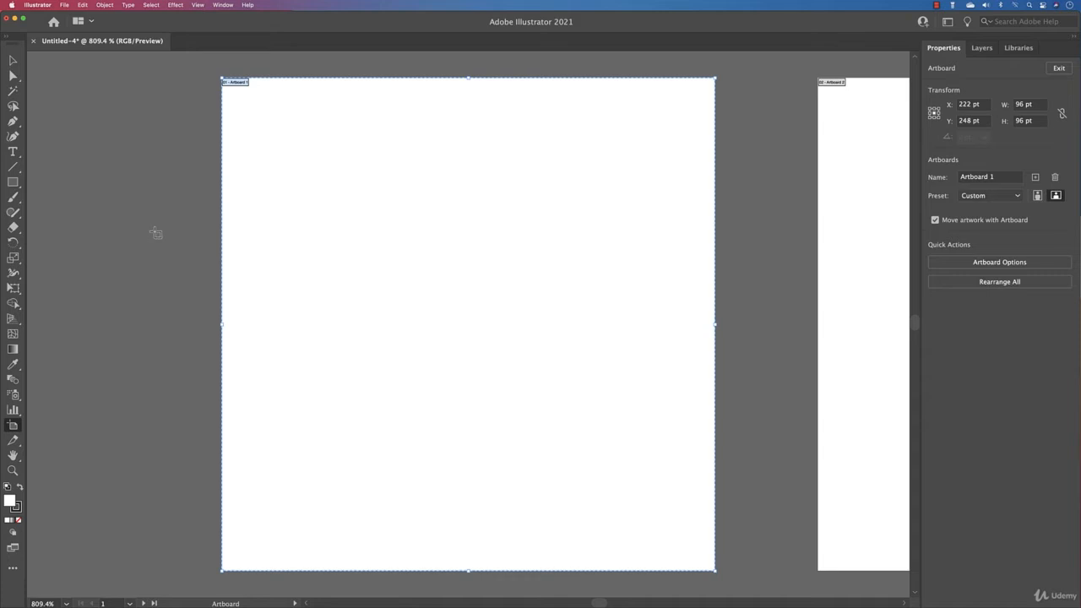
left_click(13, 60)
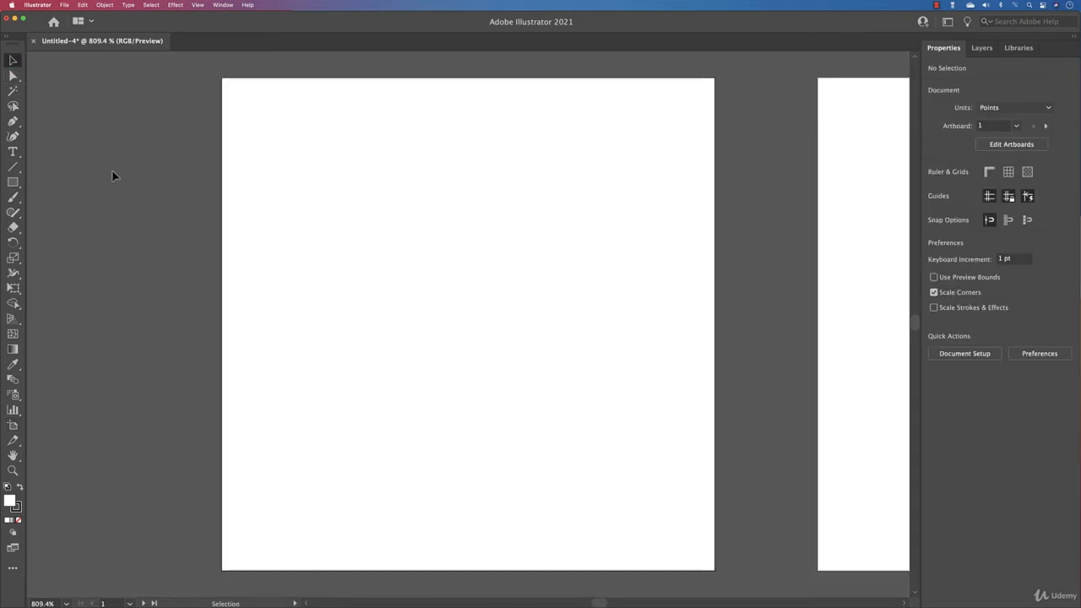
left_click(12, 182)
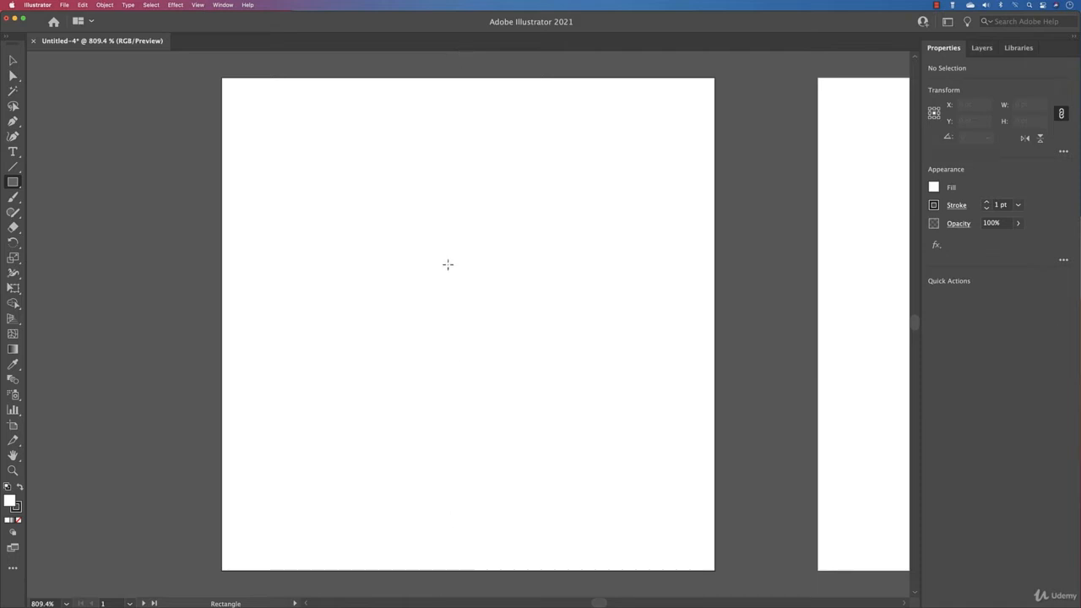
key("v")
key("super+r")
key("m")
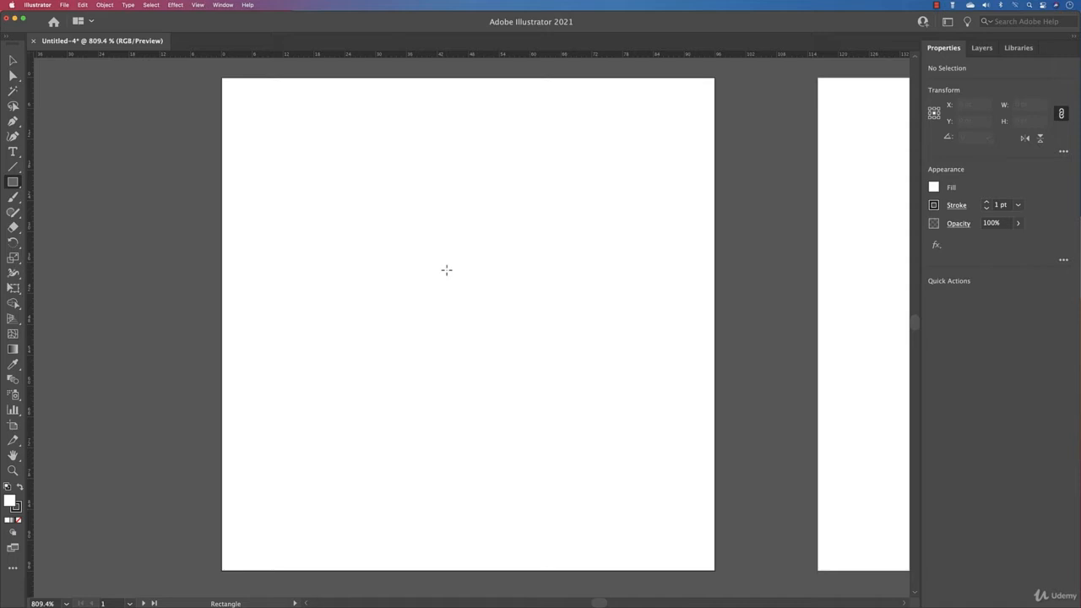
left_click_drag(32, 257, 456, 267)
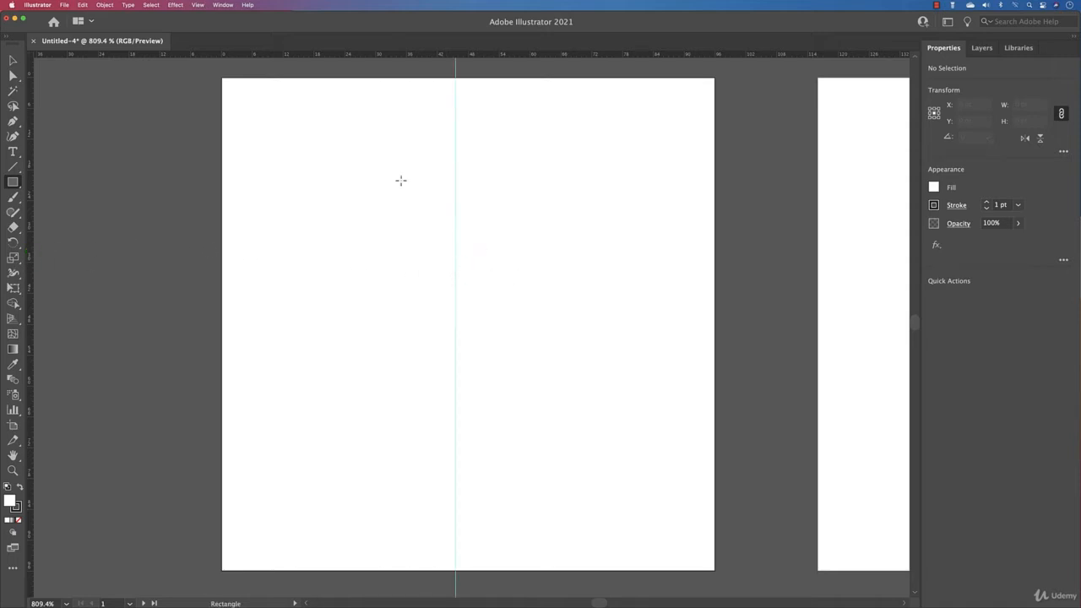
- Unlock the guides and align the vertical guide to the horizontal centre of Artboard 1
left_click(201, 5)
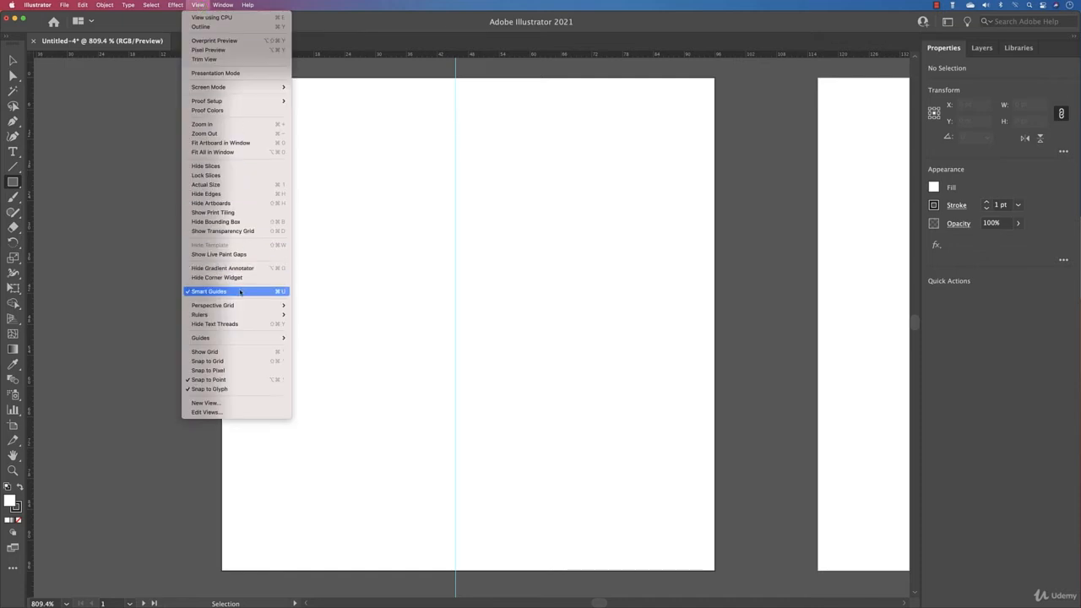
mouse_move(225, 340)
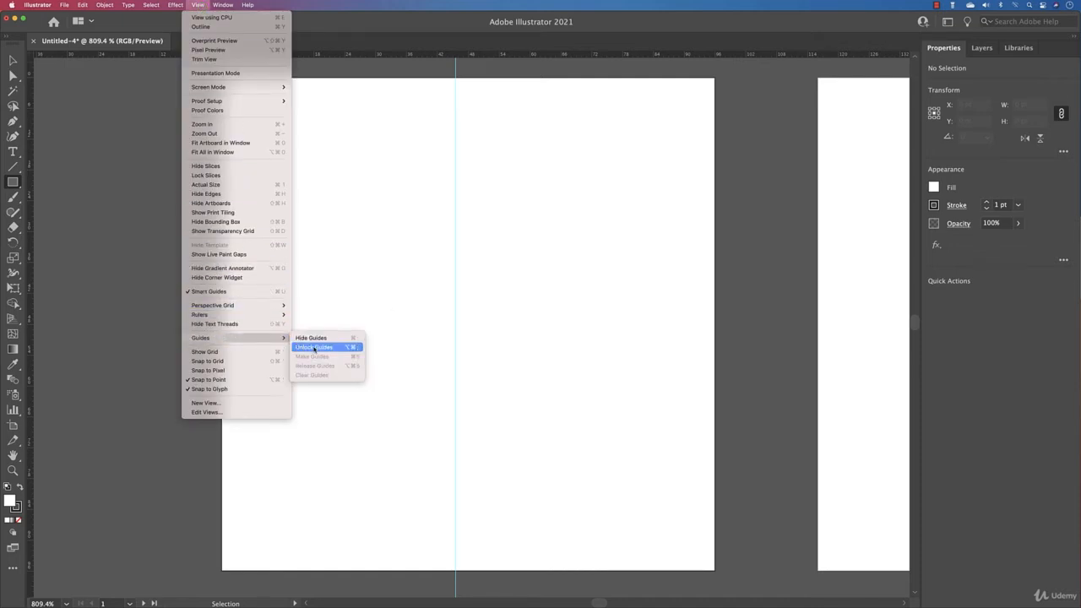
left_click(314, 347)
left_click(7, 60)
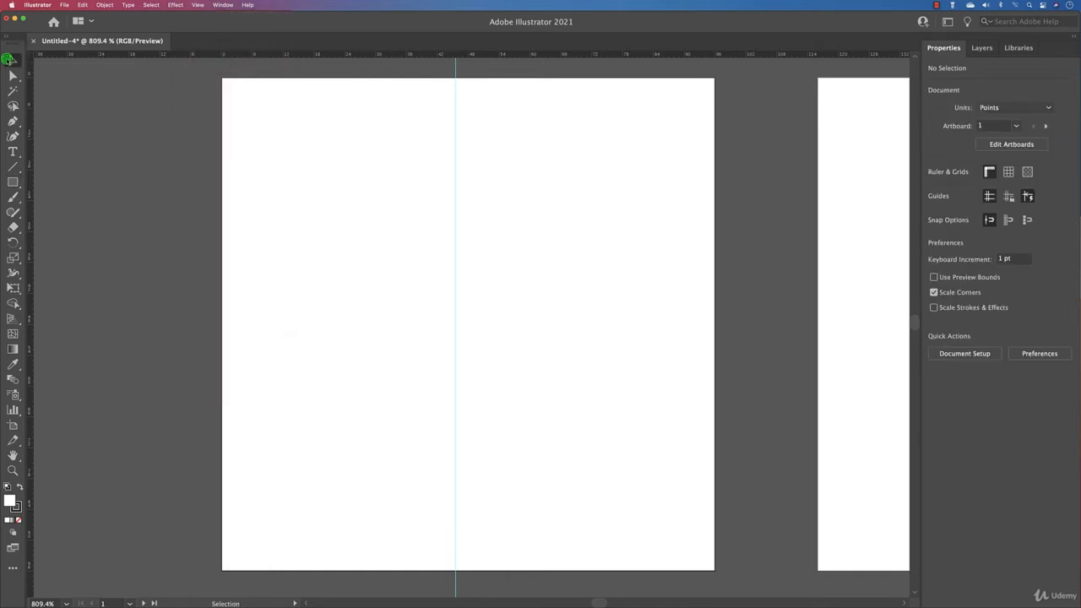
left_click_drag(500, 154, 416, 156)
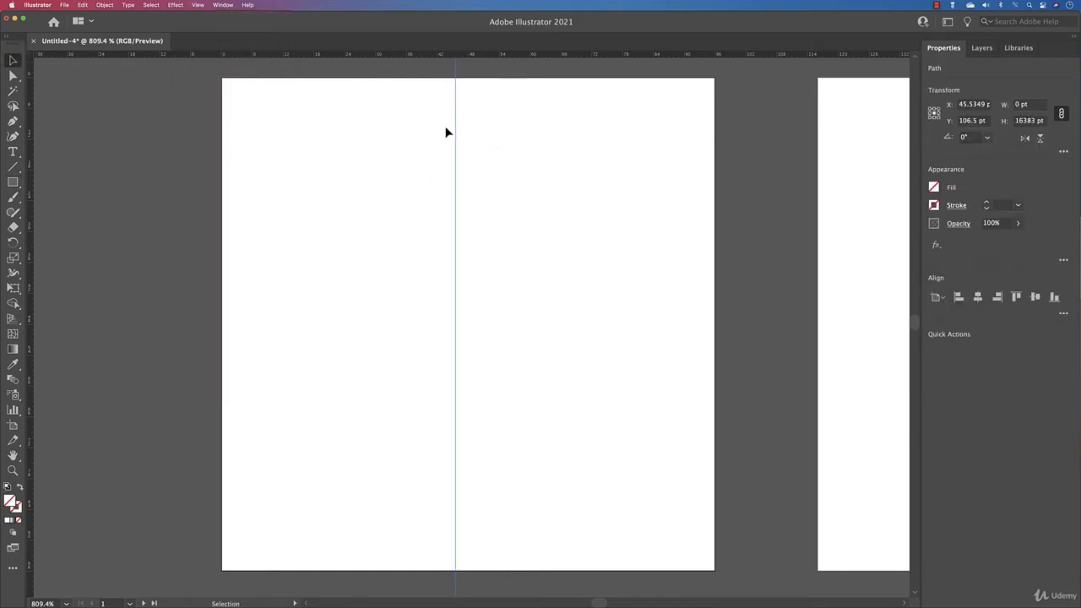
left_click(977, 298)
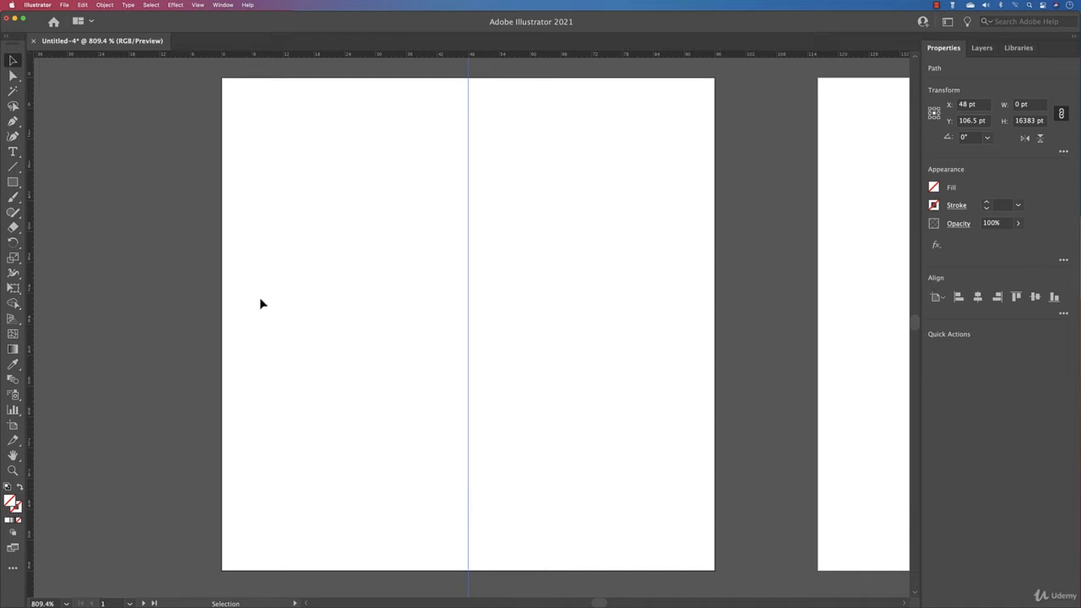
- Lock the guides so the centred vertical guide cannot be moved
left_click(199, 6)
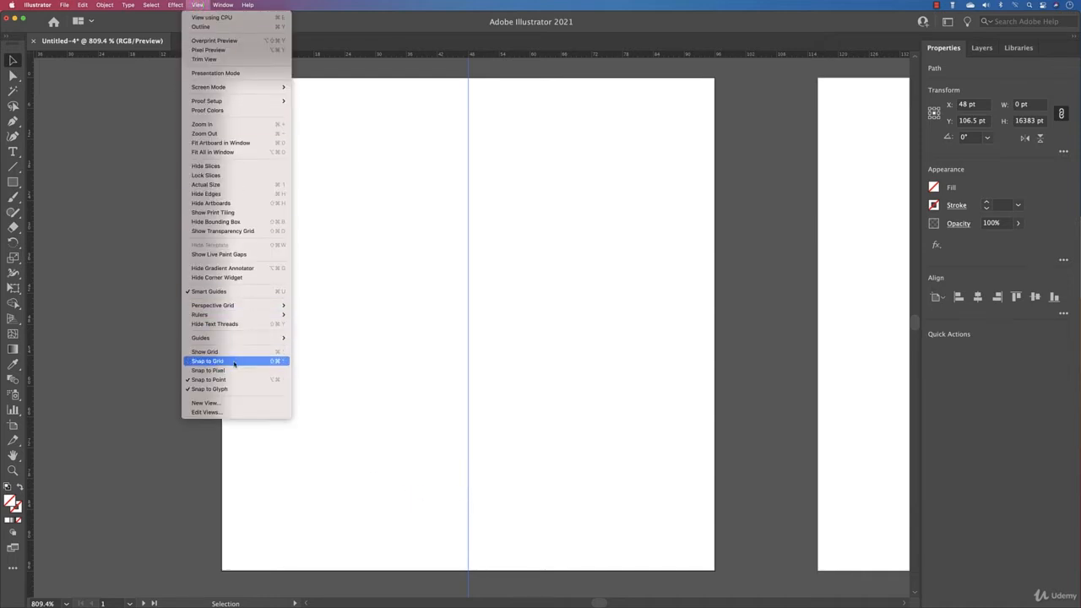
mouse_move(245, 337)
left_click(316, 347)
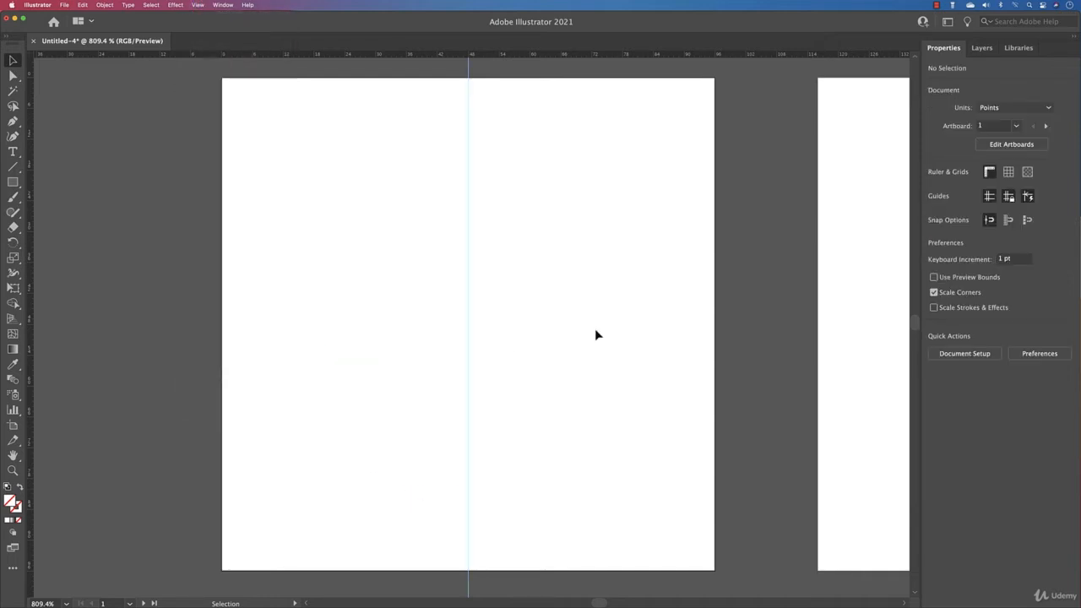
- Draw a wide, thin rectangle of about 83.6 by 7.1 pt across the upper part of Artboard 1 with a 0.25 pt stroke
left_click(13, 182)
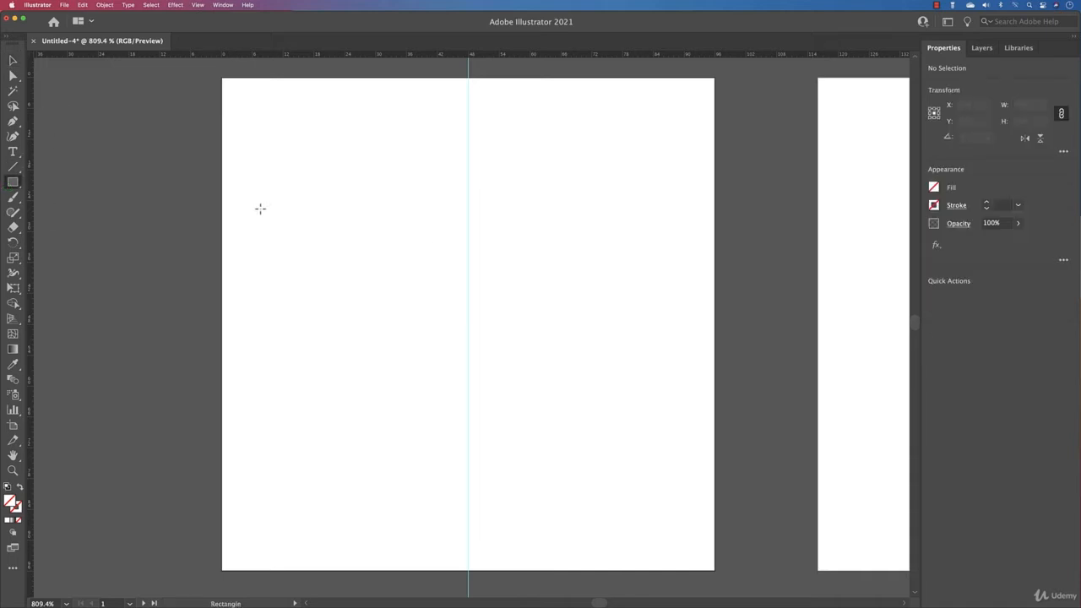
mouse_move(253, 203)
left_mouse_down()
mouse_move(407, 242)
mouse_move(684, 240)
left_mouse_up()
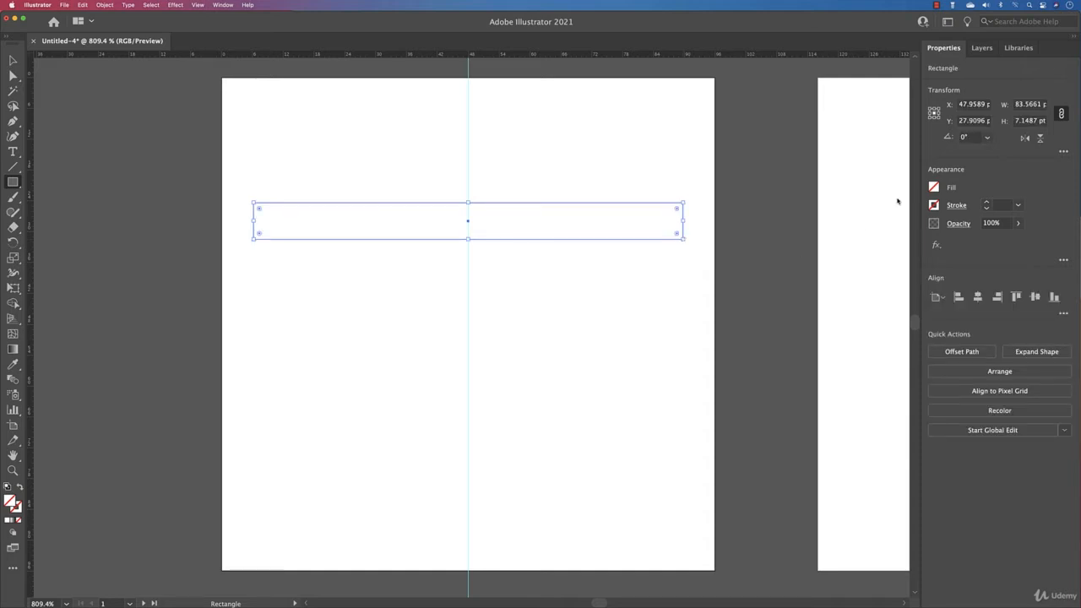
left_click(986, 203)
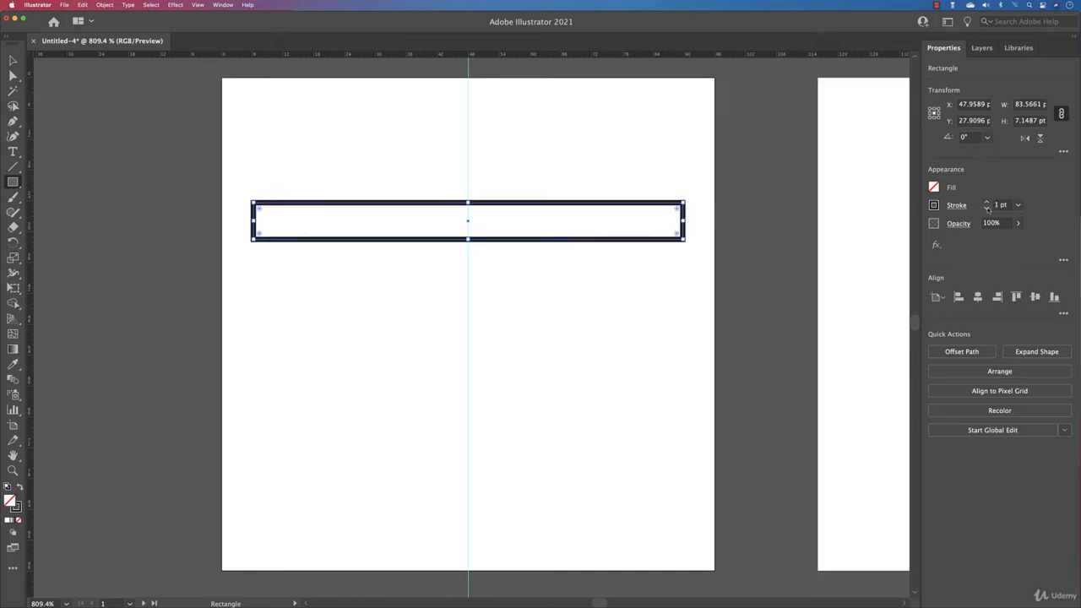
left_click(986, 208)
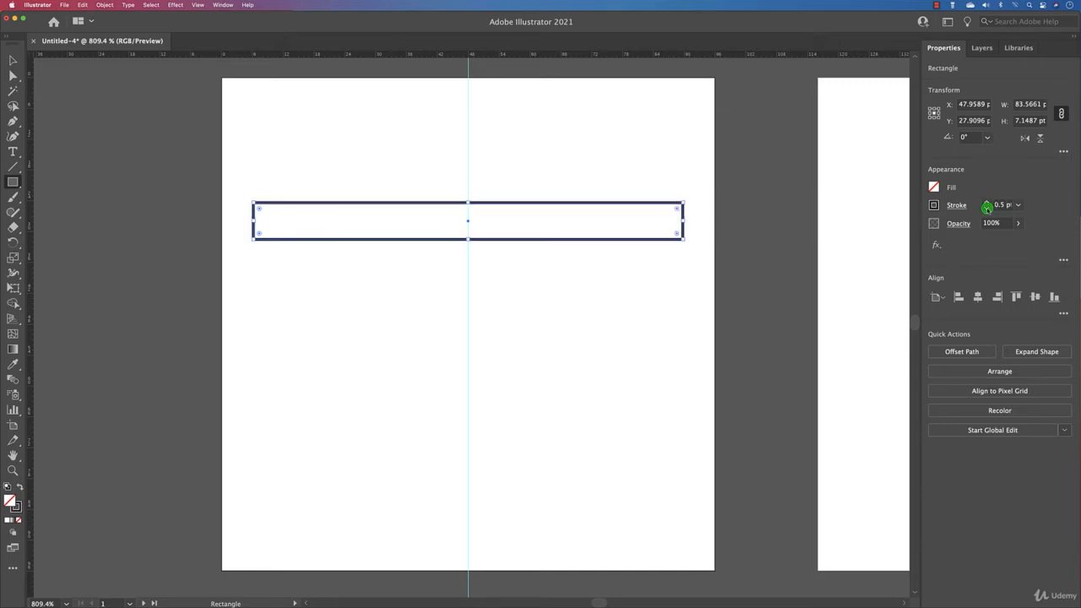
left_click(986, 208)
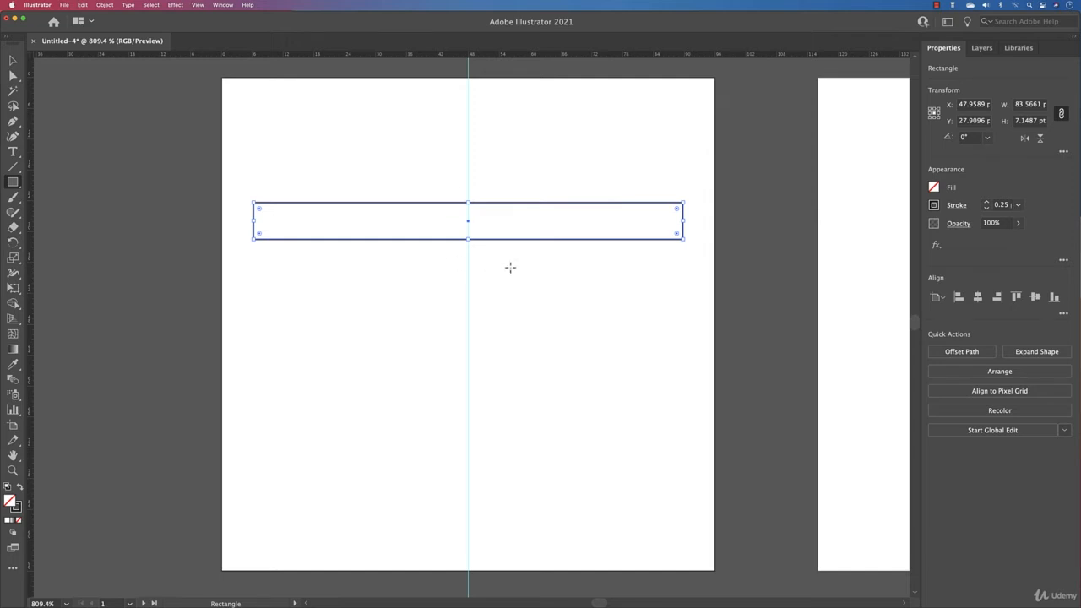
- Reduce the thin rectangle's height to about 6.7 pt from its upper edge and centre it horizontally on the artboard
left_click(933, 187)
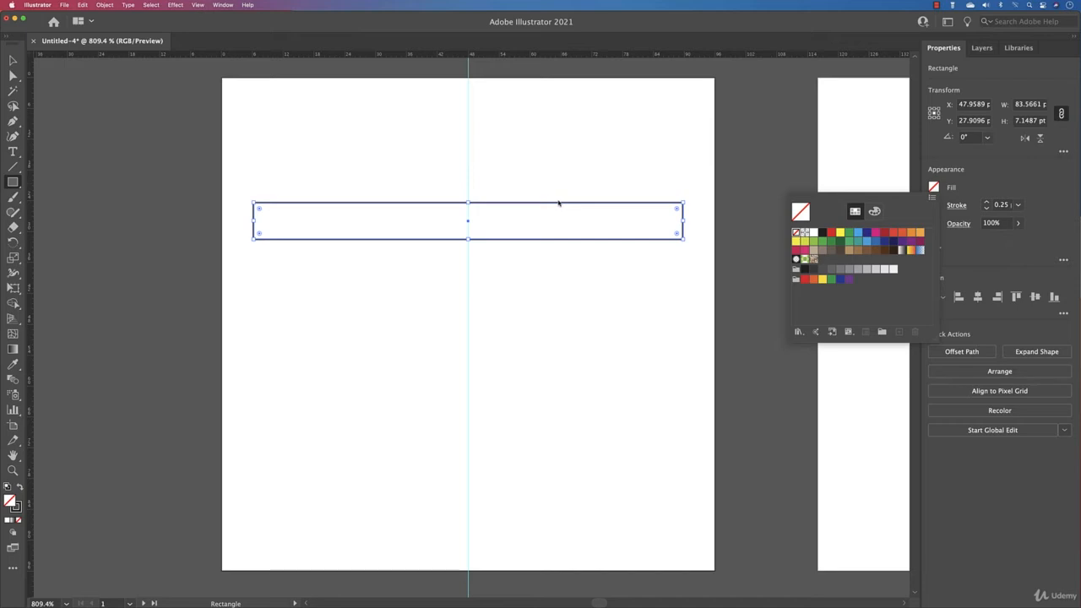
left_click(13, 62)
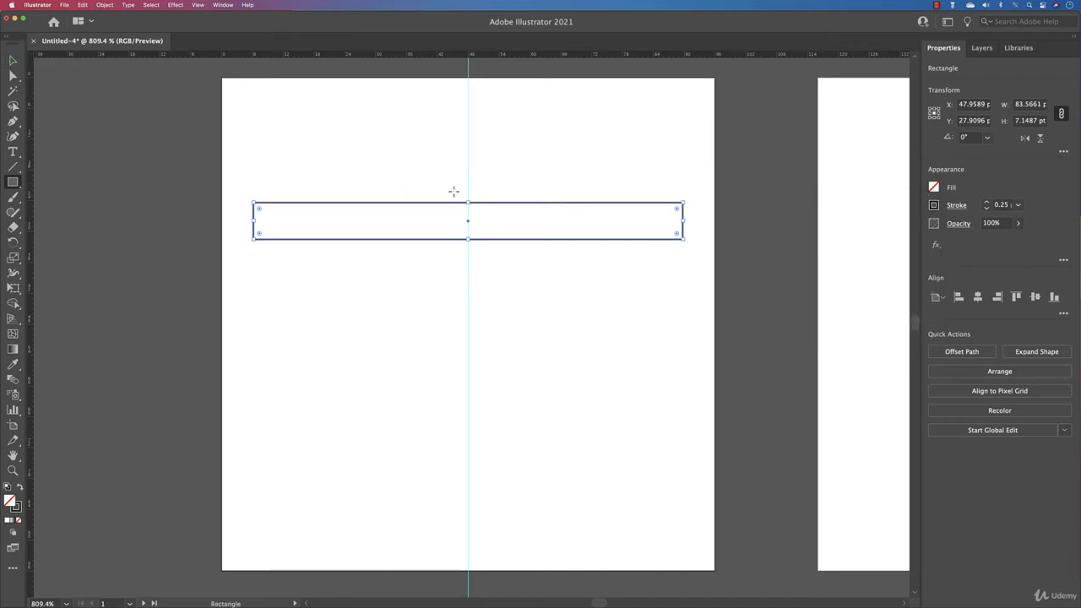
left_click_drag(468, 203, 468, 205)
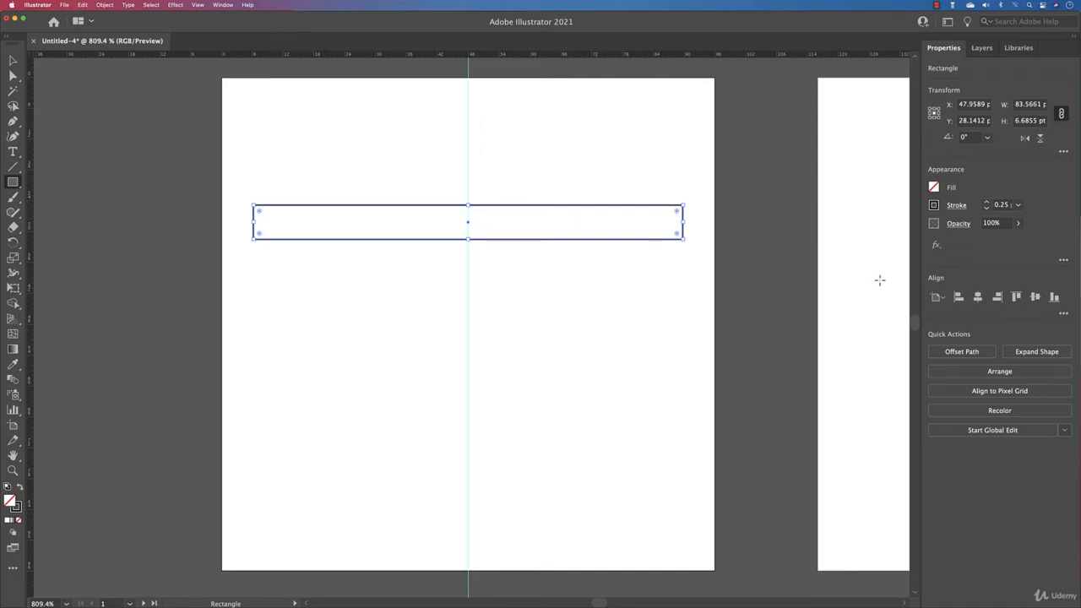
left_click(979, 297)
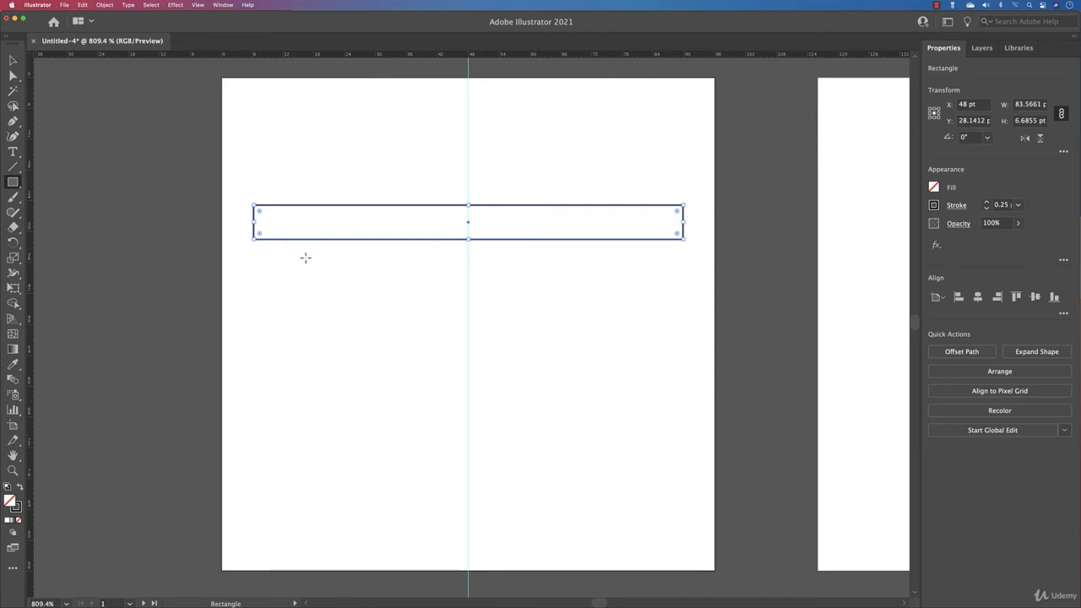
- Draw a larger rectangle of about 65.7 by 50.1 pt below the thin one and centre it horizontally on the artboard
mouse_move(305, 256)
left_mouse_down()
mouse_move(526, 499)
mouse_move(656, 514)
mouse_move(643, 513)
left_mouse_up()
left_click(977, 296)
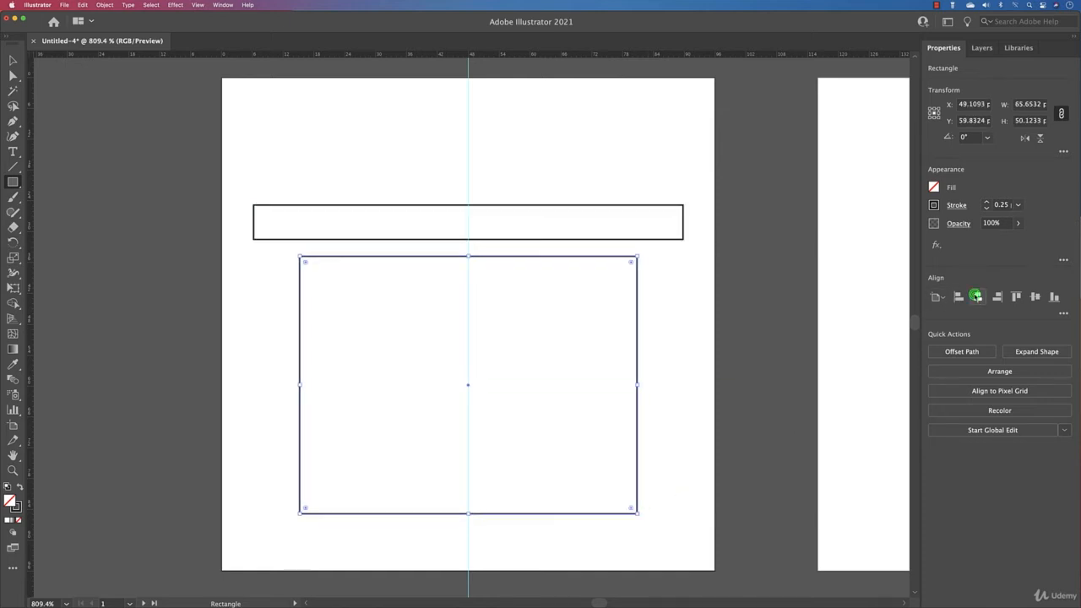
key("v")
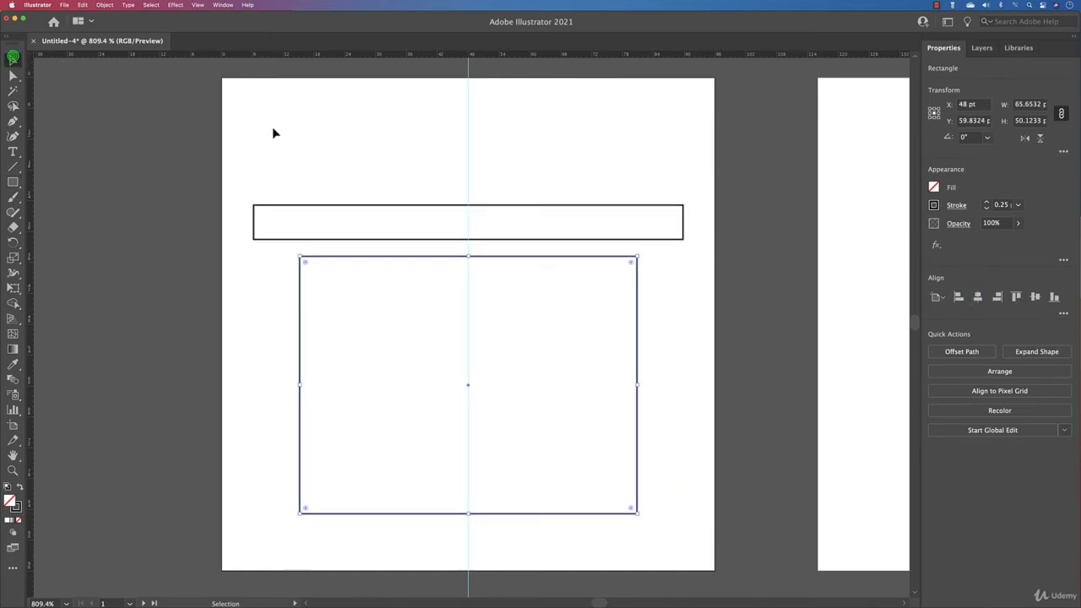
left_click(414, 139)
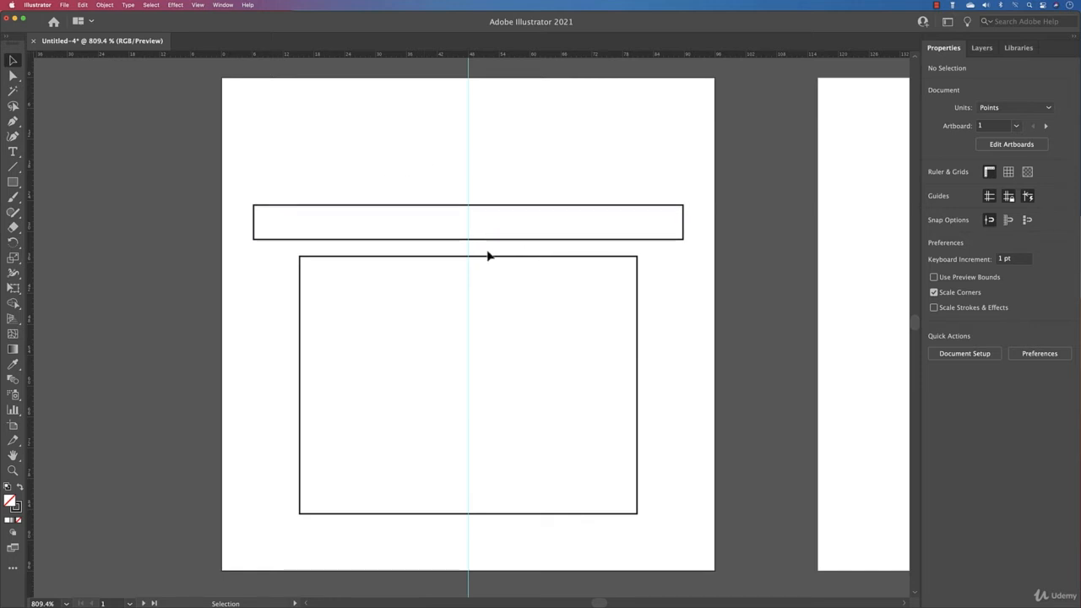
- Add anchor points where the centre guide crosses the upper and lower edges of the thin rectangle
left_click_drag(402, 181, 467, 277)
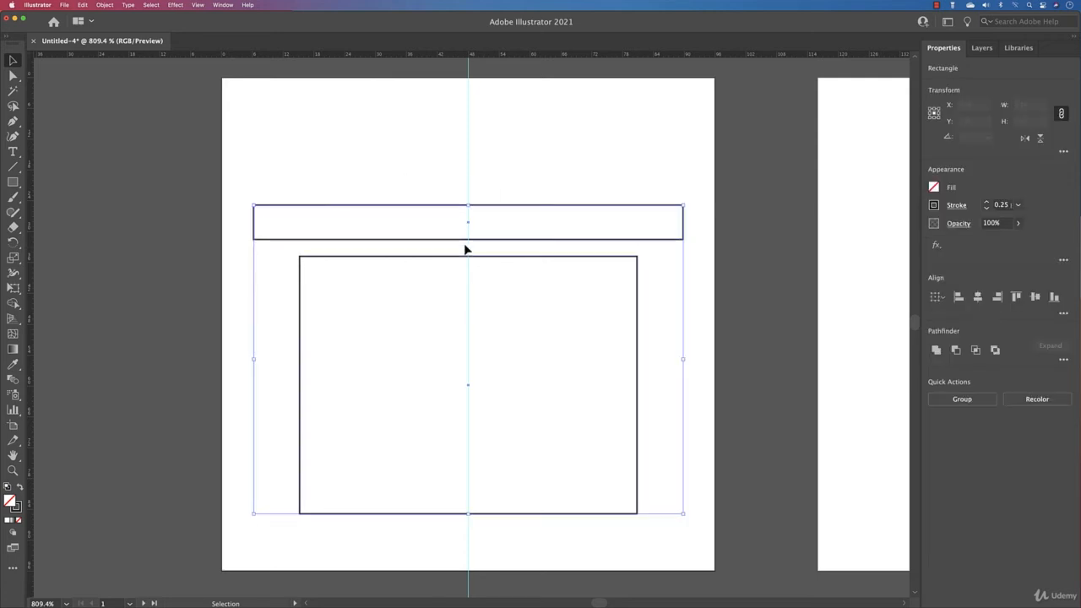
scroll(465, 249, "up", 3)
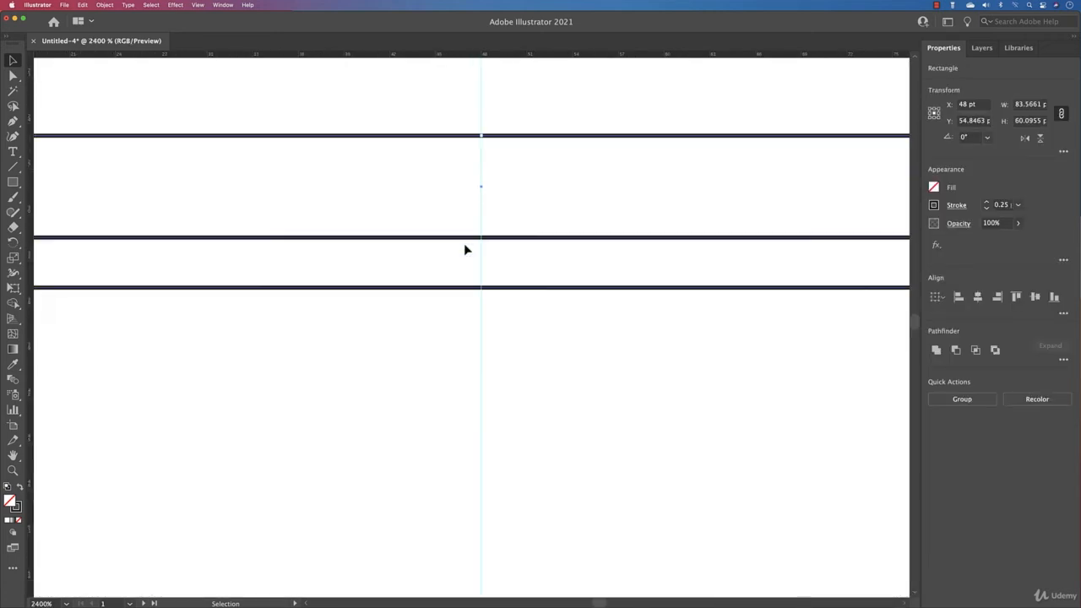
left_click(14, 121)
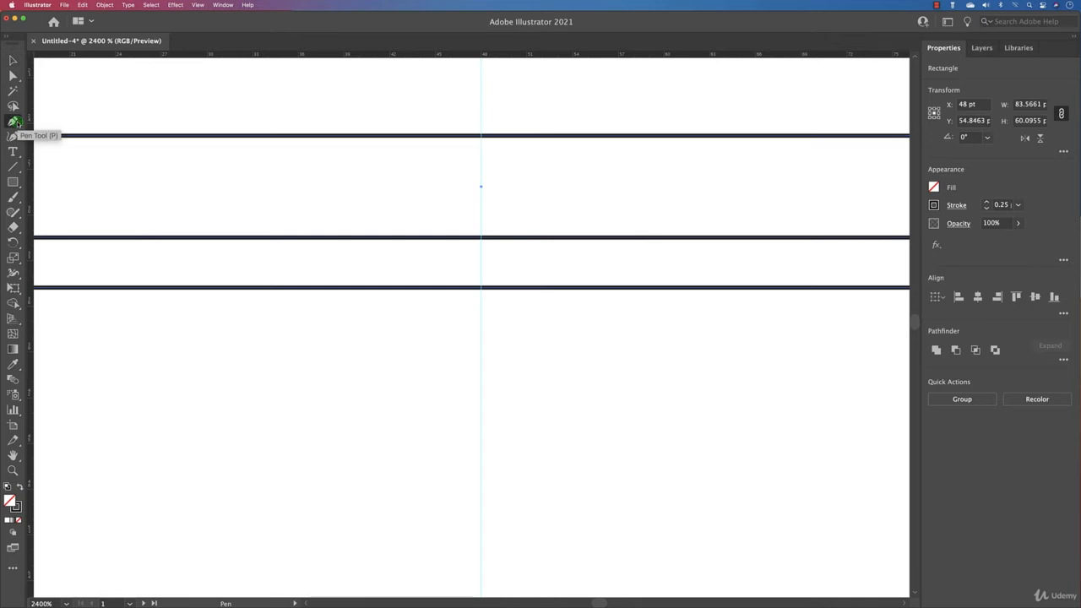
left_click(481, 136)
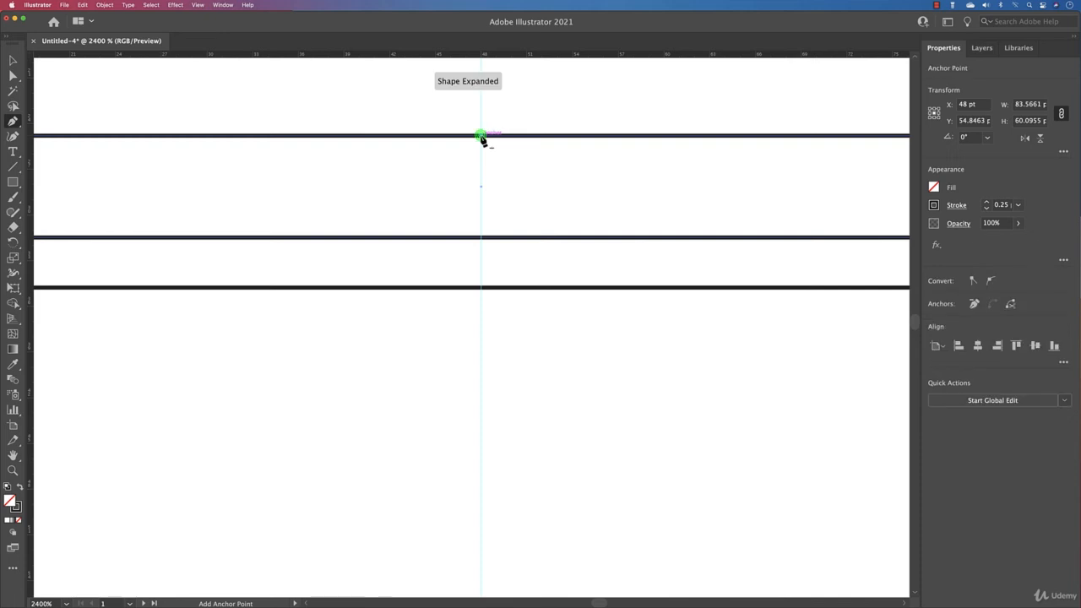
left_click(482, 238)
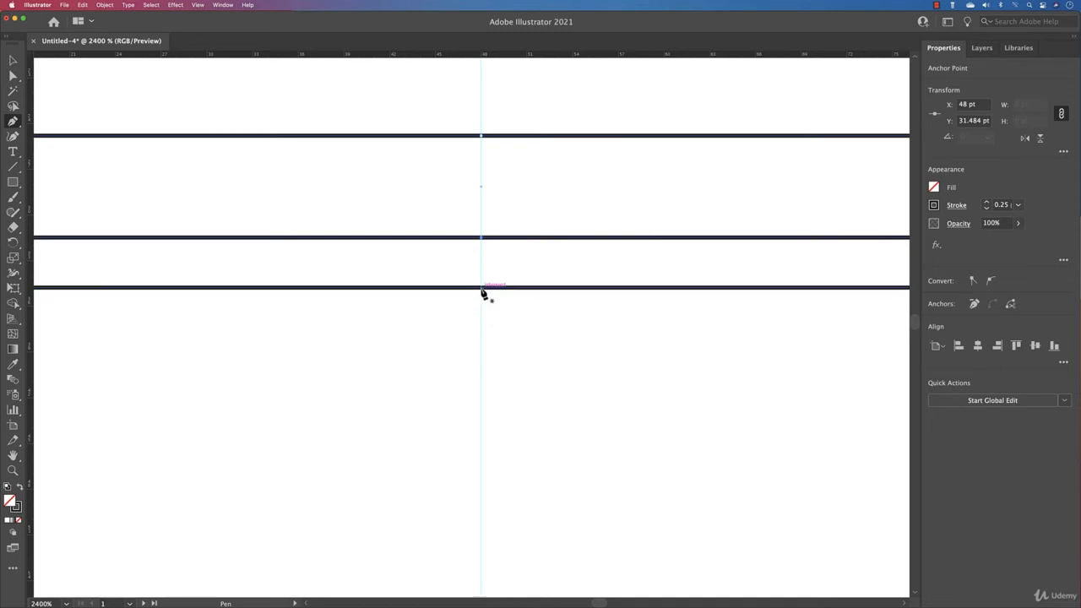
- Add an anchor point at the middle of the larger rectangle's top edge, on the centre guide
left_click(12, 60)
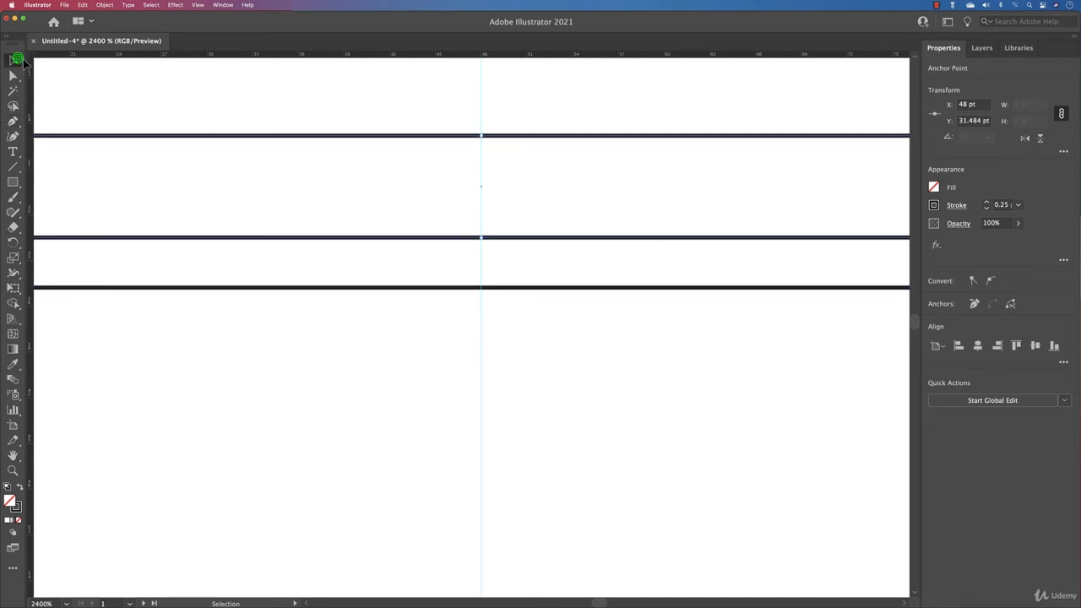
left_click(186, 108)
left_click(507, 289)
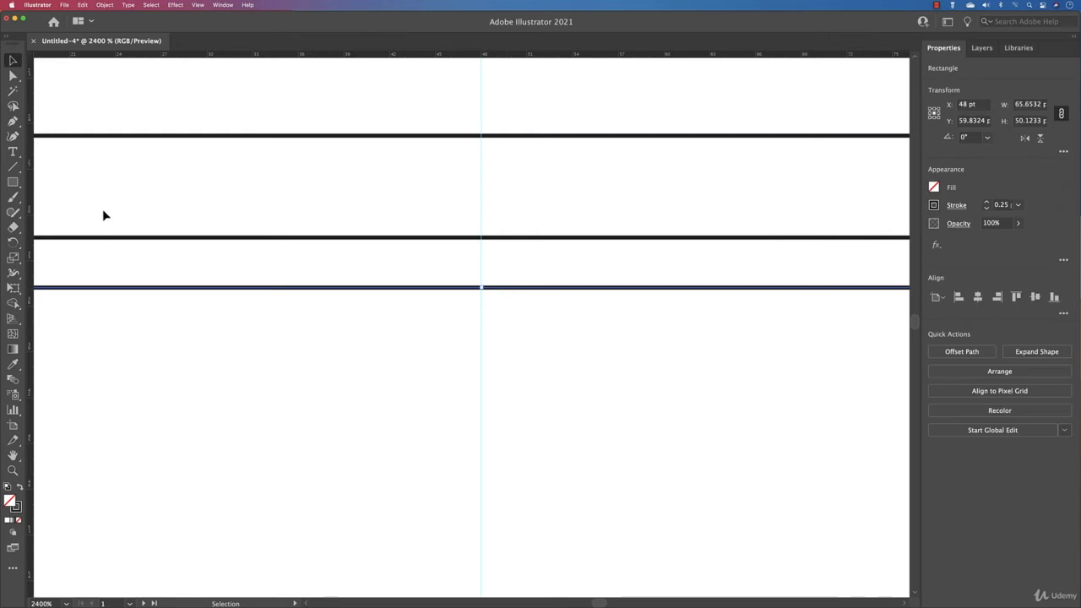
left_click(13, 121)
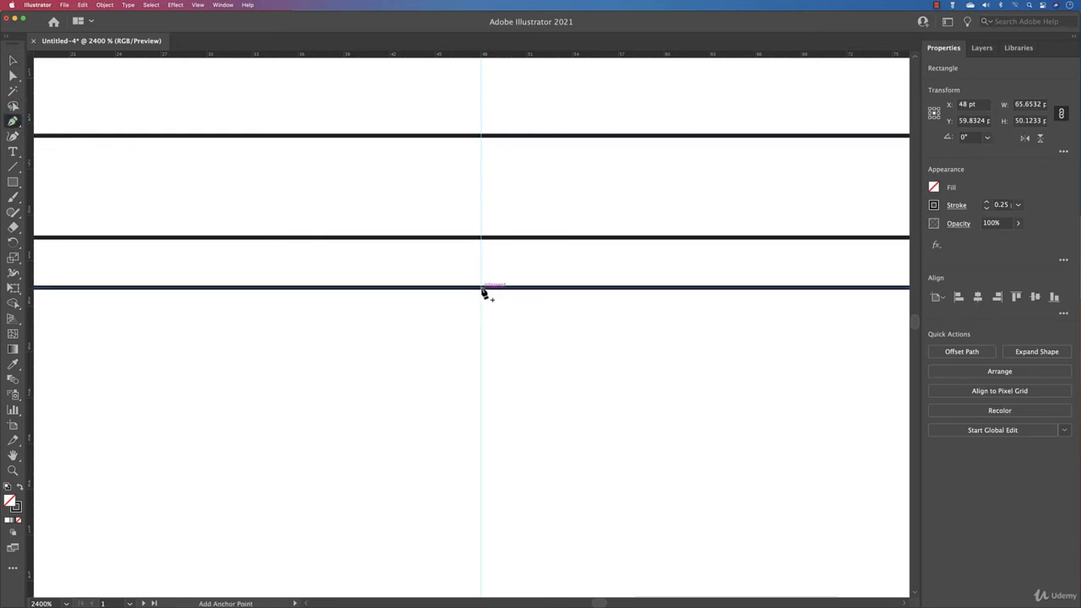
left_click(482, 288)
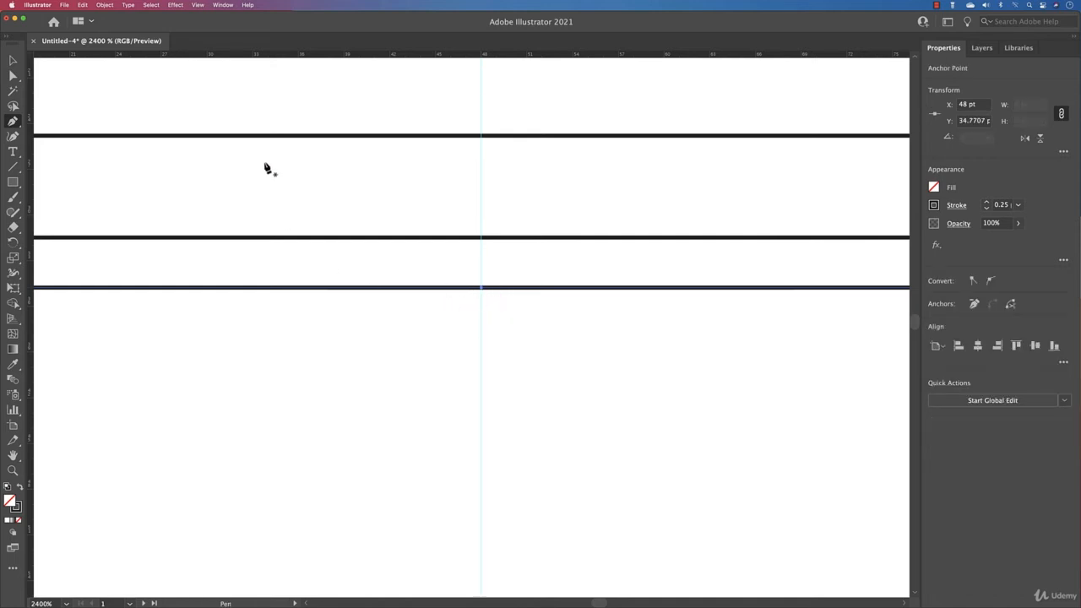
- Raise the three centre anchor points of both rectangles together by about 15.8 pt to form a pitched roof and gable
key("super+0")
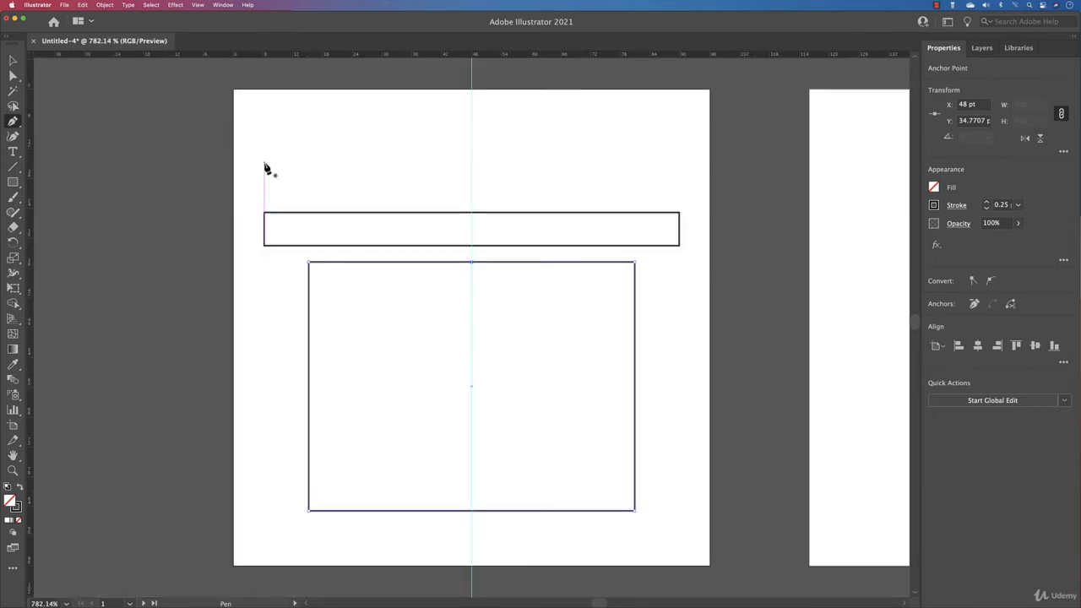
left_click(13, 75)
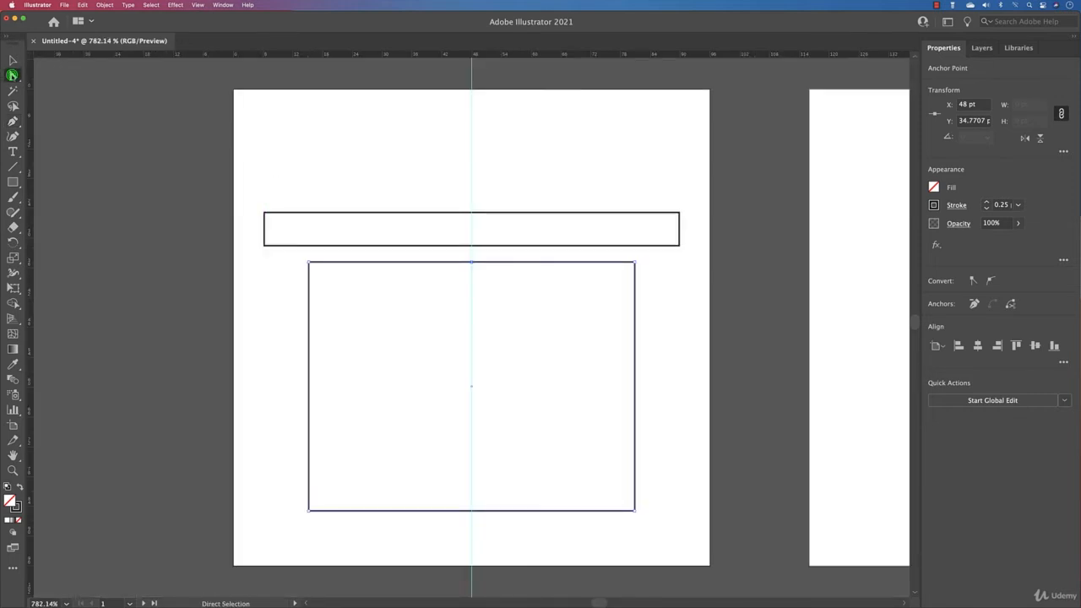
left_click_drag(422, 182, 478, 267)
left_click_drag(475, 218, 478, 138)
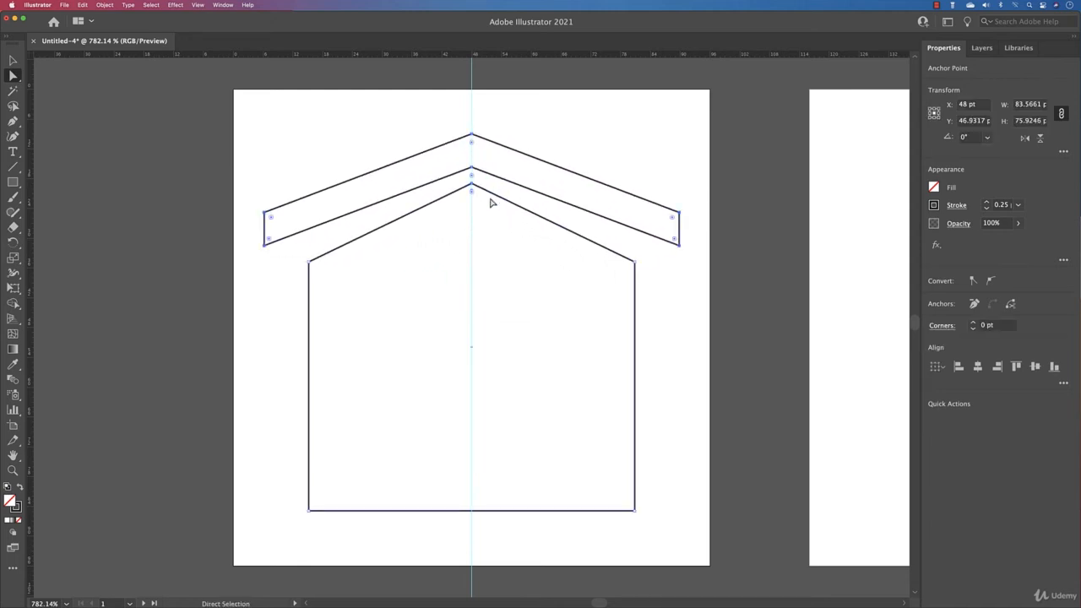
- Lower the house body's peak anchor to about Y 22.2 pt, keeping it on the centre guide
left_click(490, 209)
left_click(473, 187)
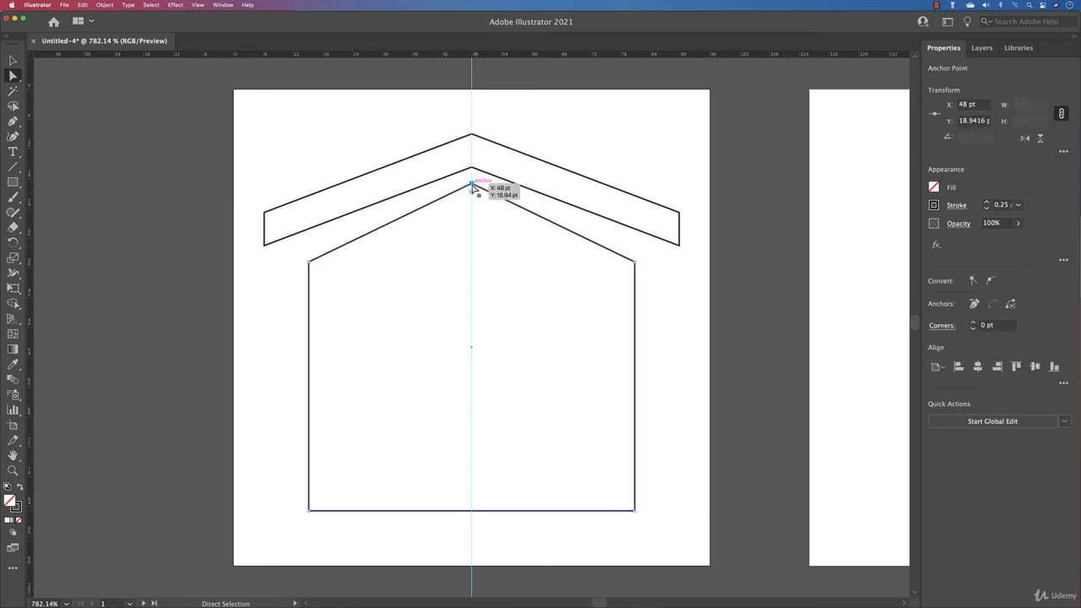
left_click_drag(472, 188, 472, 202)
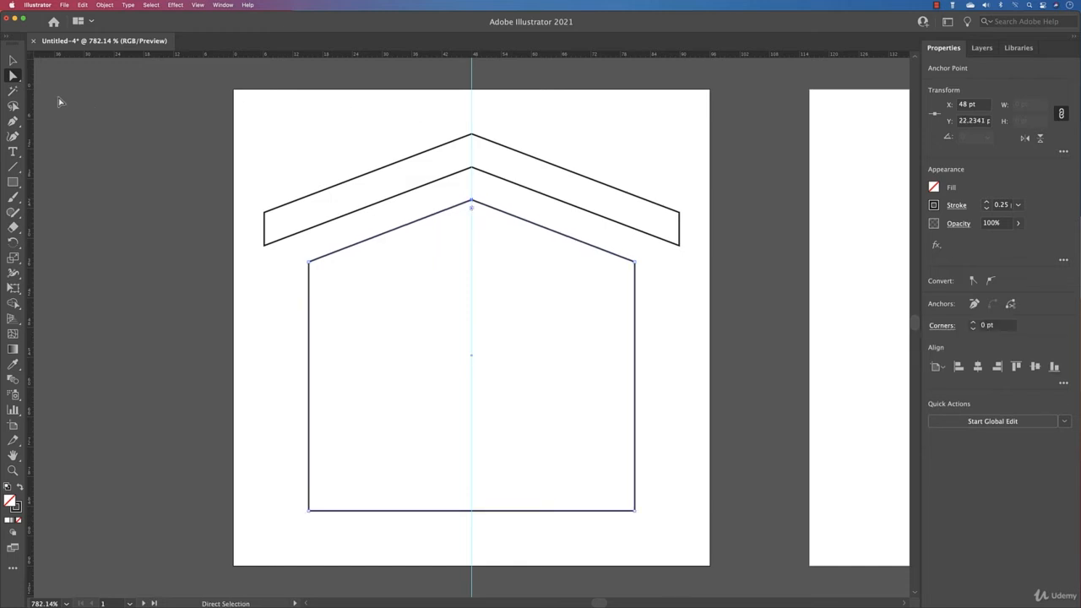
- Move the roof shape straight down closer to the house body, centred at about X 48 pt, Y 23.6 pt
left_click(13, 59)
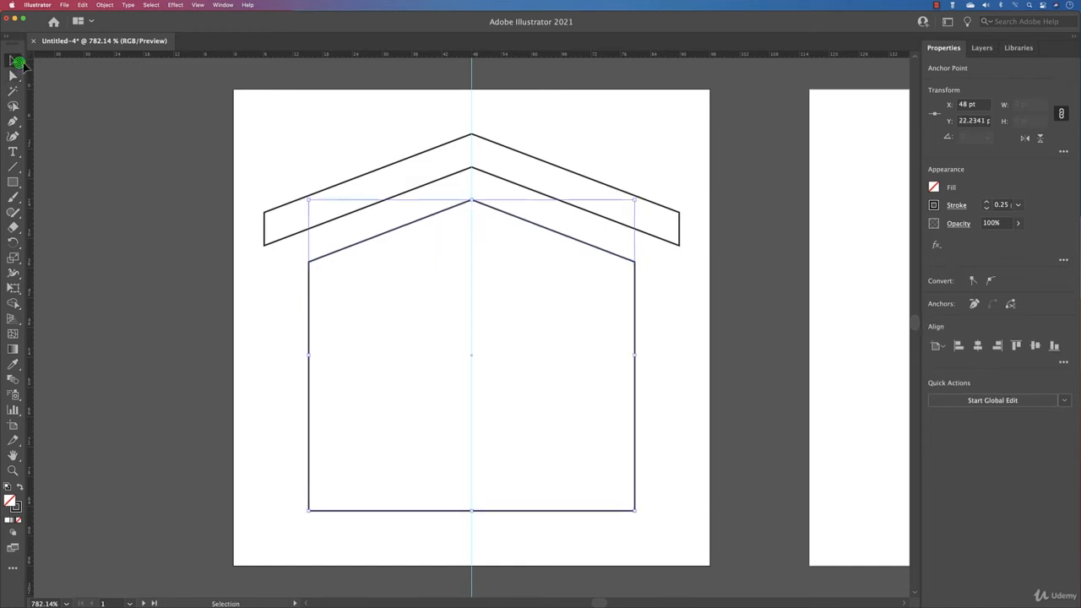
left_click(483, 172)
left_click_drag(483, 172, 483, 192)
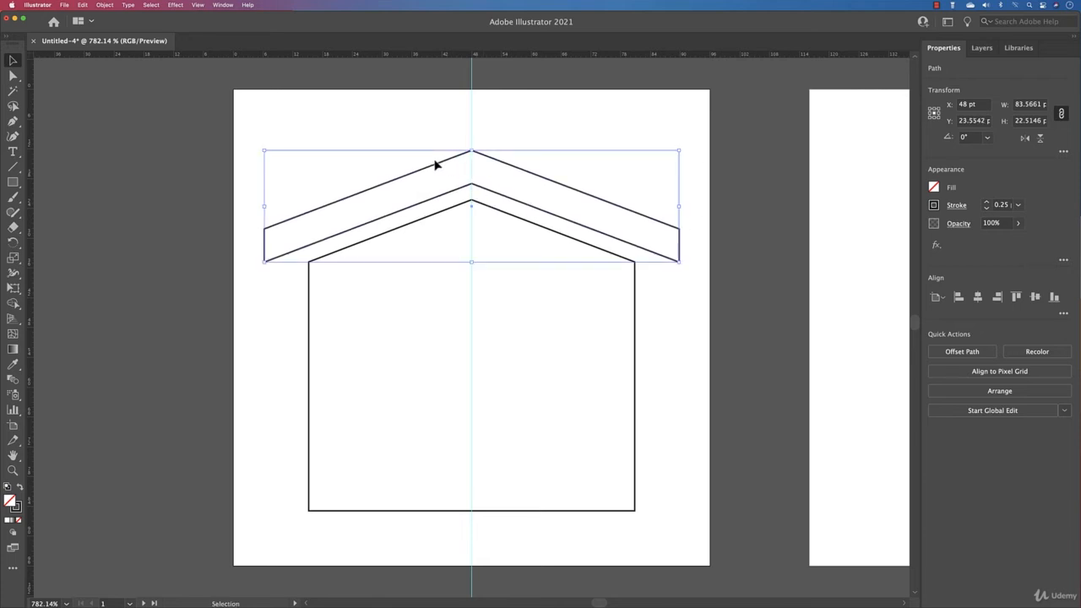
mouse_move(470, 149)
left_mouse_down()
mouse_move(473, 167)
mouse_move(473, 150)
left_mouse_up()
left_click(564, 140)
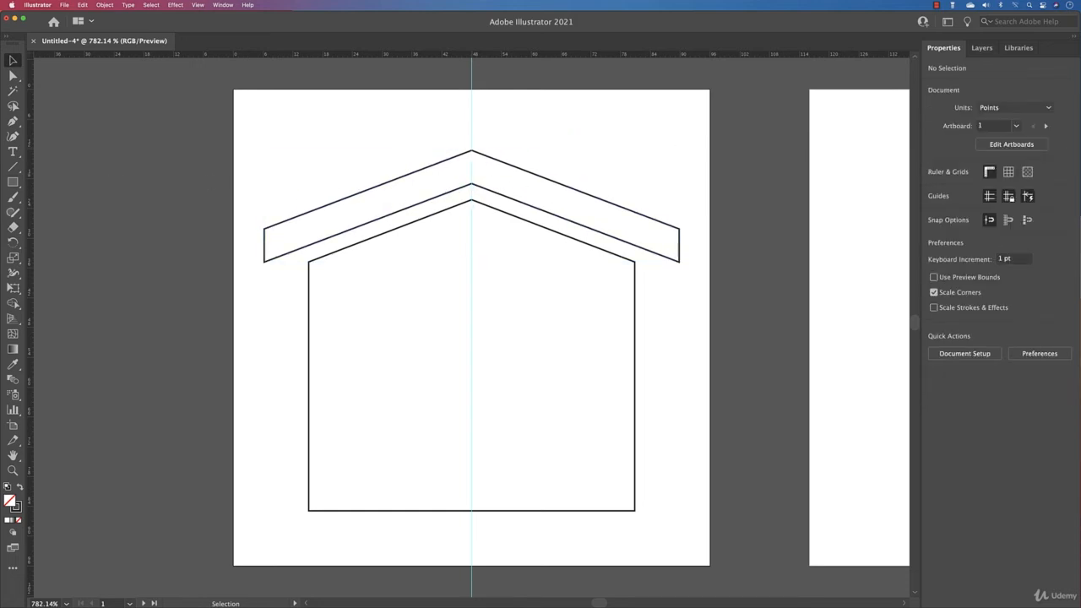
- Draw a chimney of about 8.1 by 12.5 pt above the right roof slope and lower its bottom-right corner to about Y 22.9 pt
key("m")
left_click_drag(585, 122, 605, 158)
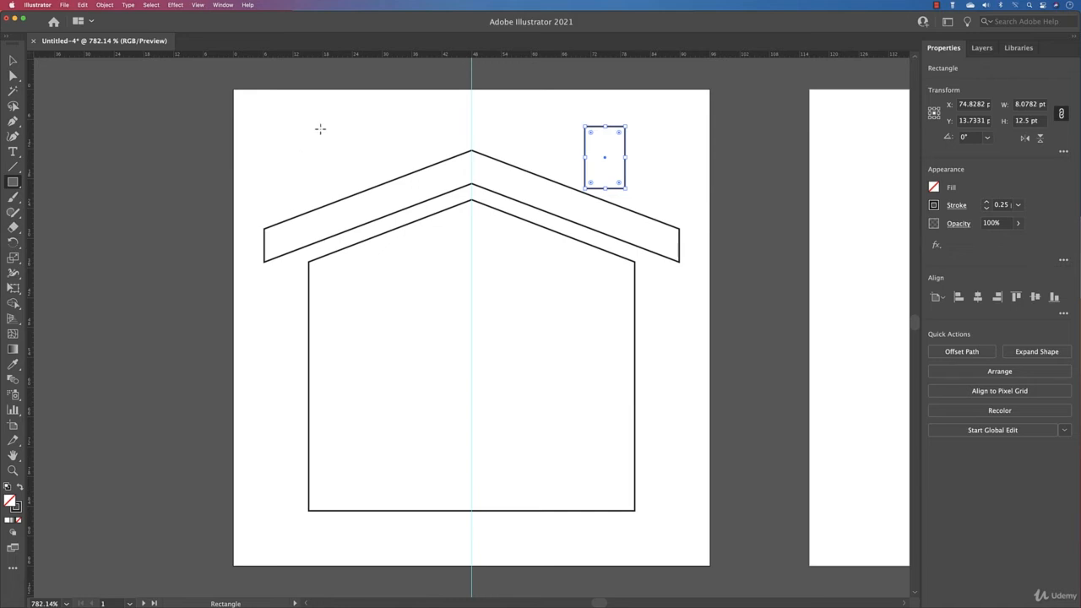
key("a")
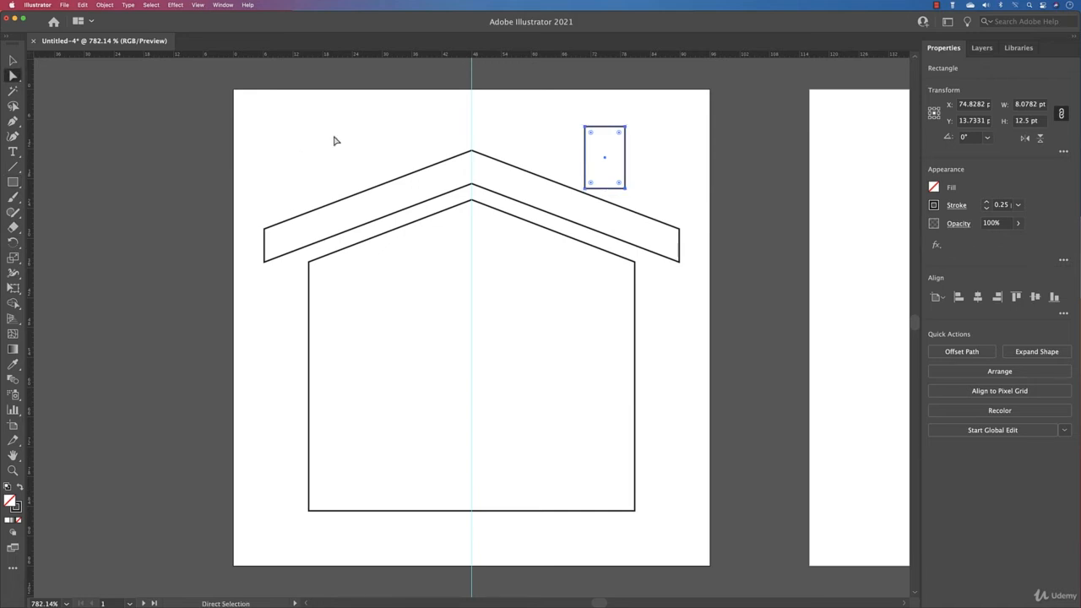
left_click(622, 188)
left_click_drag(623, 188, 626, 208)
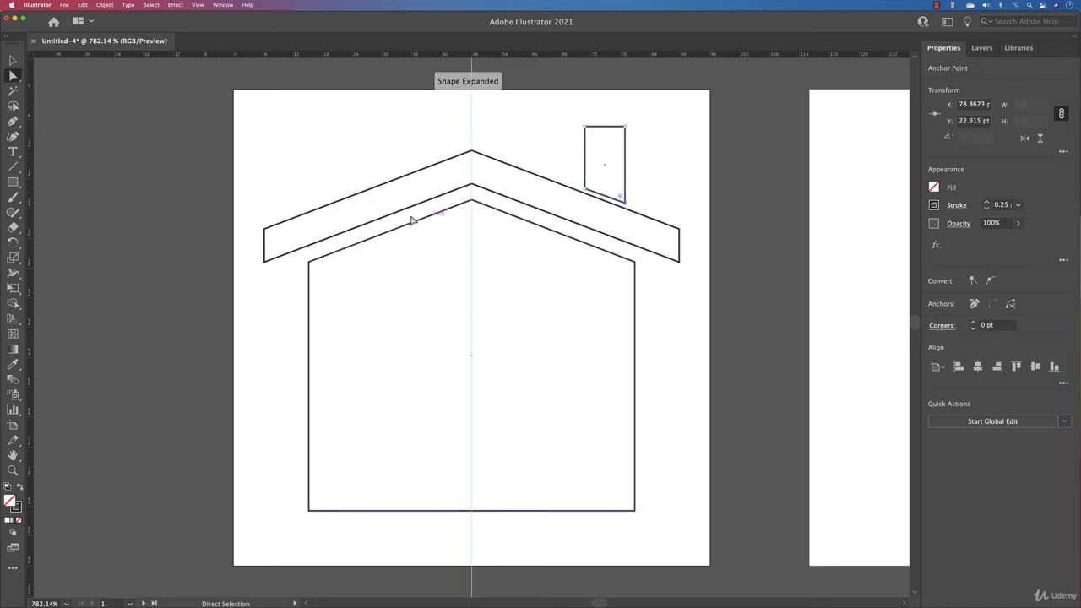
- Draw a door rectangle of about 16.2 by 24.7 pt on the house body's bottom edge, right of centre, and subtract it with Minus Front
left_click(13, 182)
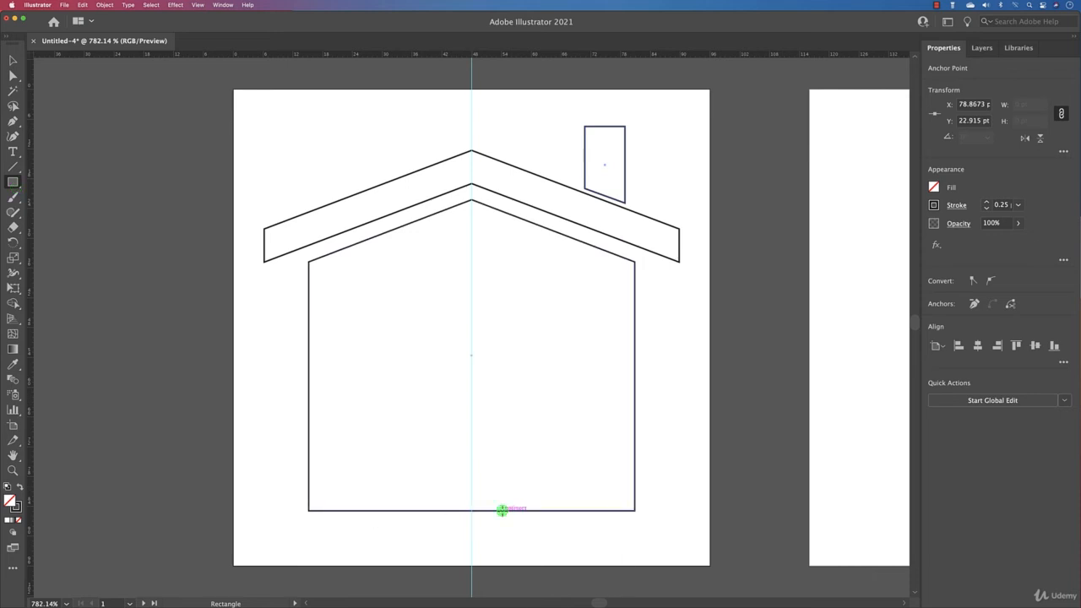
mouse_move(502, 510)
left_mouse_down()
mouse_move(556, 404)
mouse_move(582, 388)
left_mouse_up()
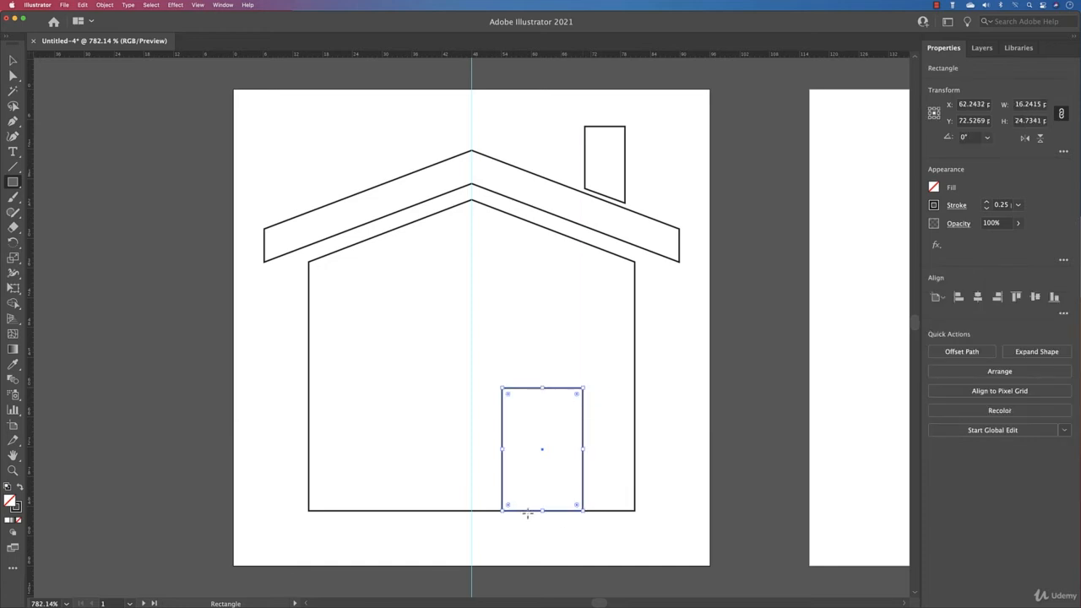
left_click(13, 59)
left_click(489, 519)
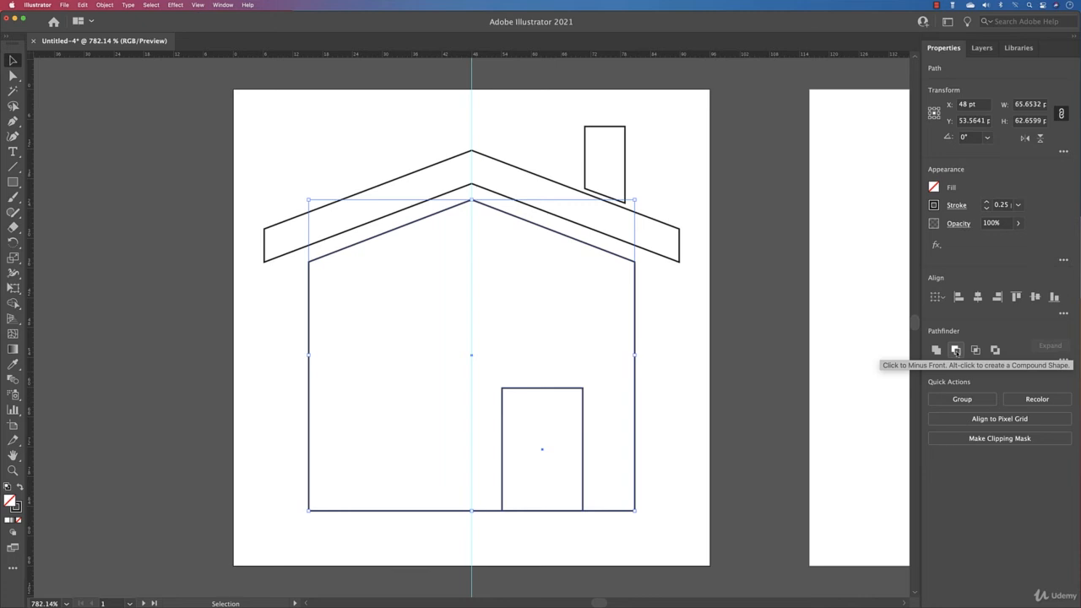
left_click(955, 349)
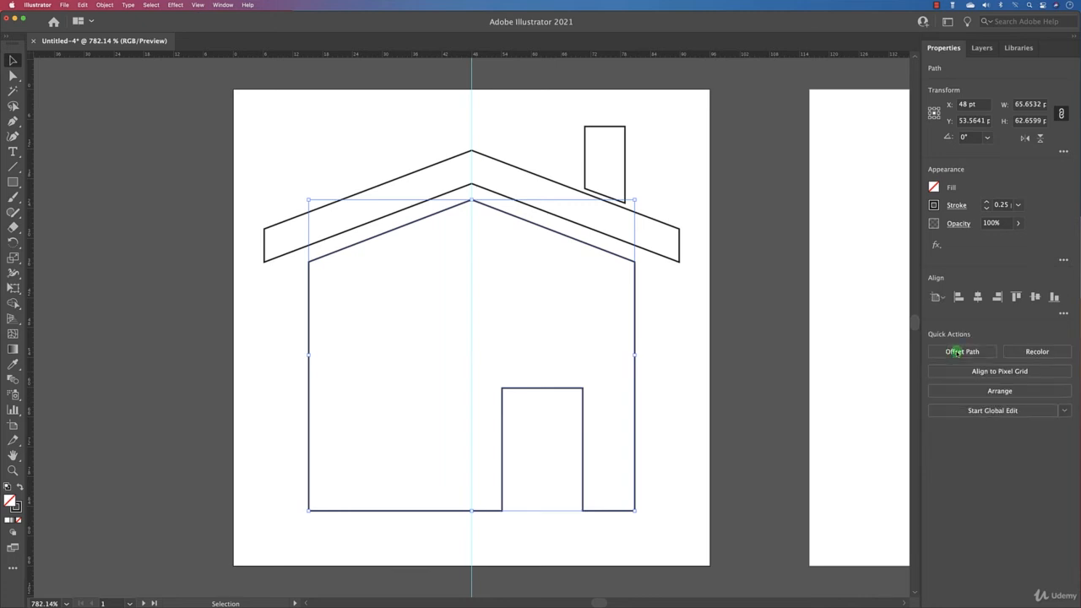
left_click(711, 426)
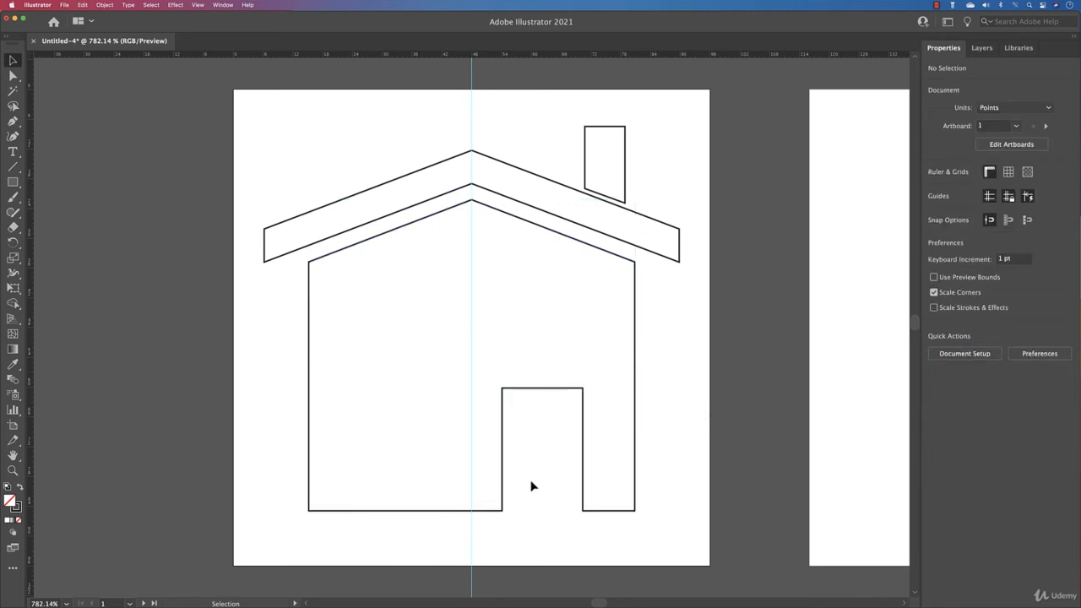
- Draw a window rectangle of about 21.8 by 12.6 pt in the upper left of the house body and cut it out of the body
double_click(633, 475)
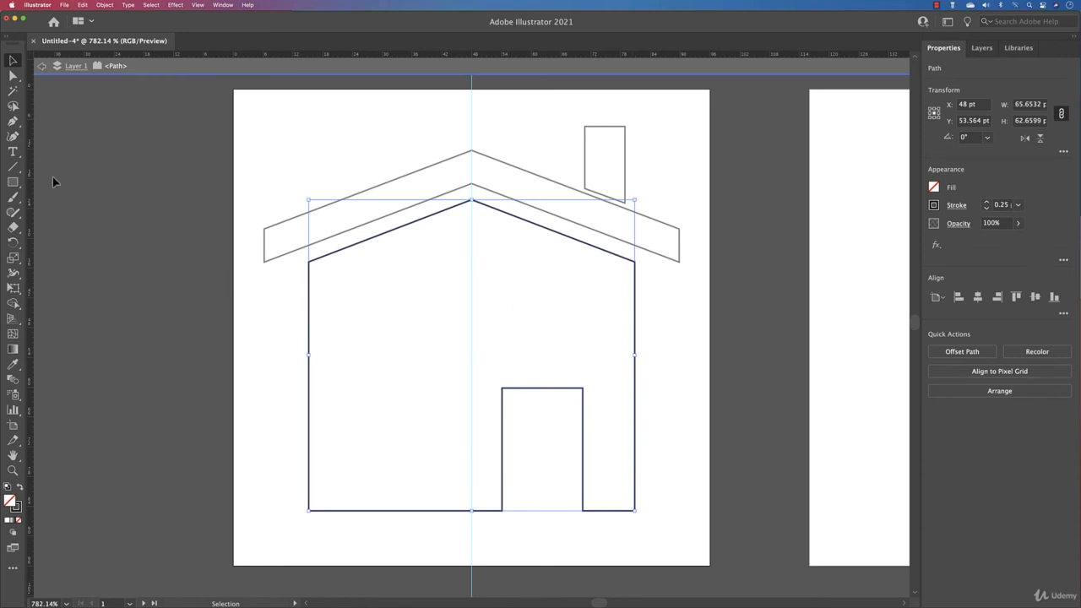
left_click(12, 181)
left_click_drag(354, 282, 462, 345)
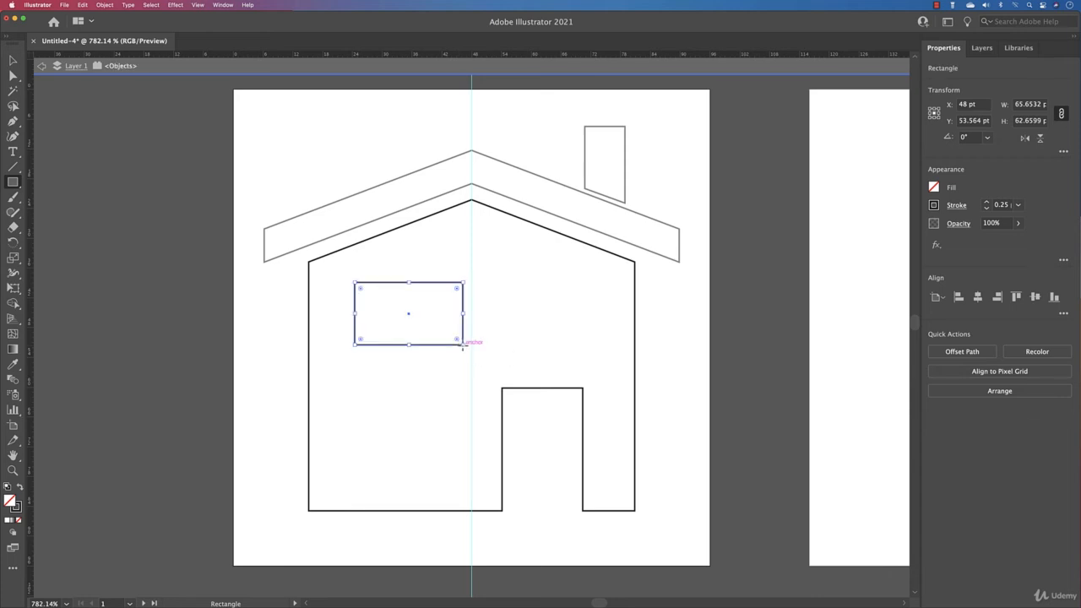
key("v")
double_click(260, 189)
left_click_drag(285, 301, 407, 347)
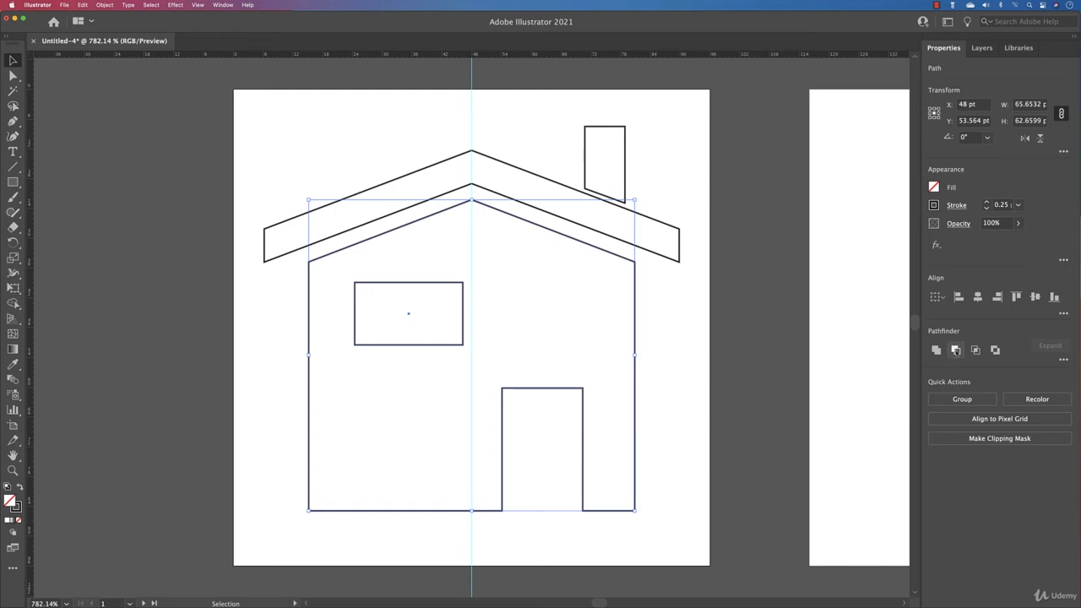
key("super+8")
left_click(702, 372)
- Isolate the house body's compound path and shift the window slightly left and down to about X 34.4 pt, Y 45.5 pt
left_click(379, 347)
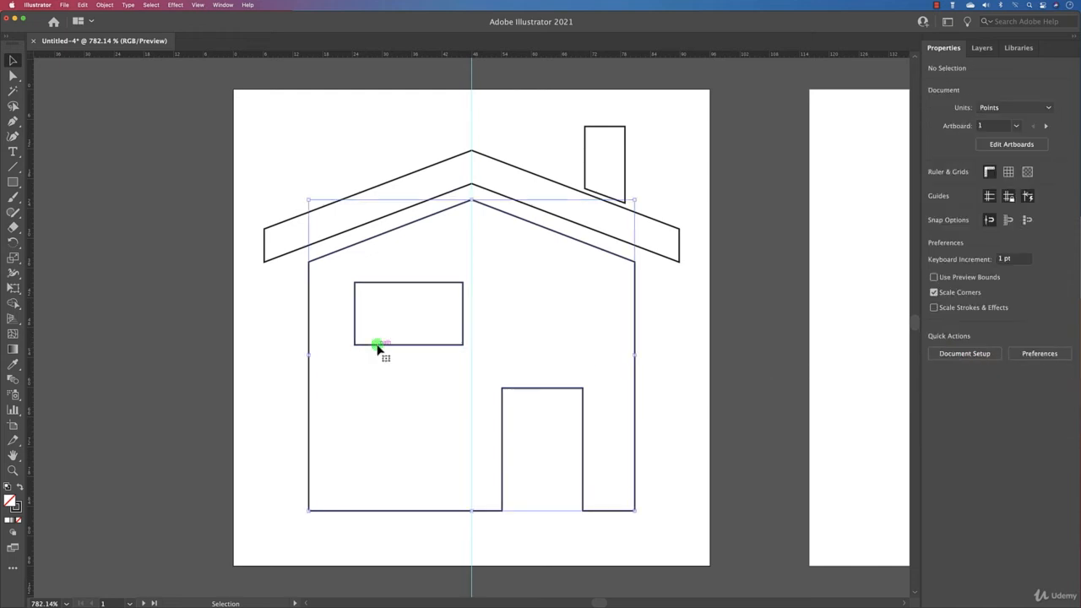
double_click(378, 347)
mouse_move(377, 347)
left_mouse_down()
mouse_move(374, 364)
mouse_move(374, 352)
left_mouse_up()
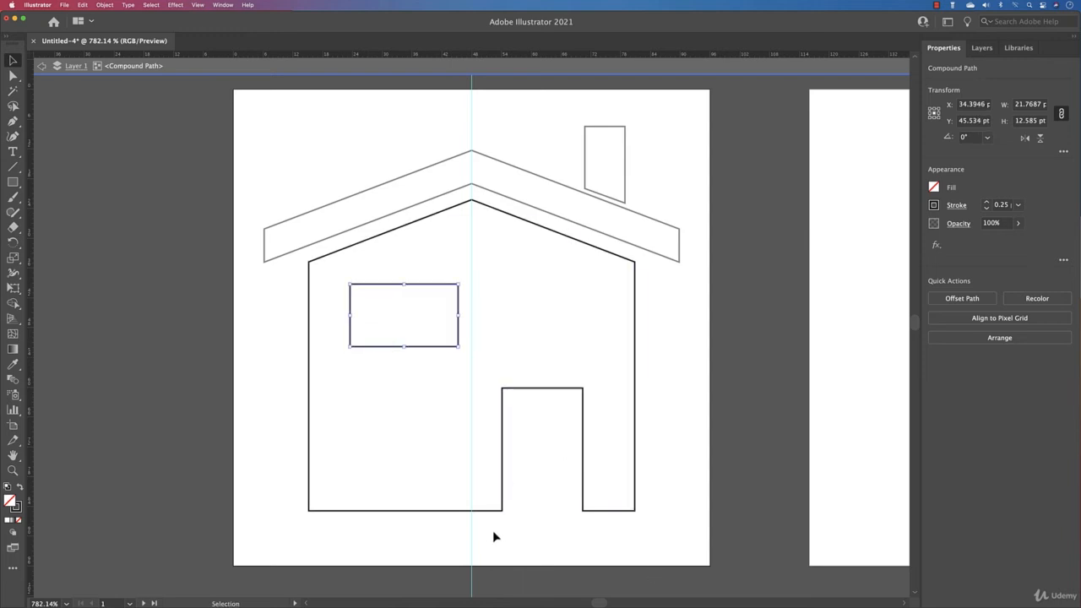
- Shift the four anchor points of the door opening slightly left along the house body's bottom edge and leave isolation mode
left_click(14, 77)
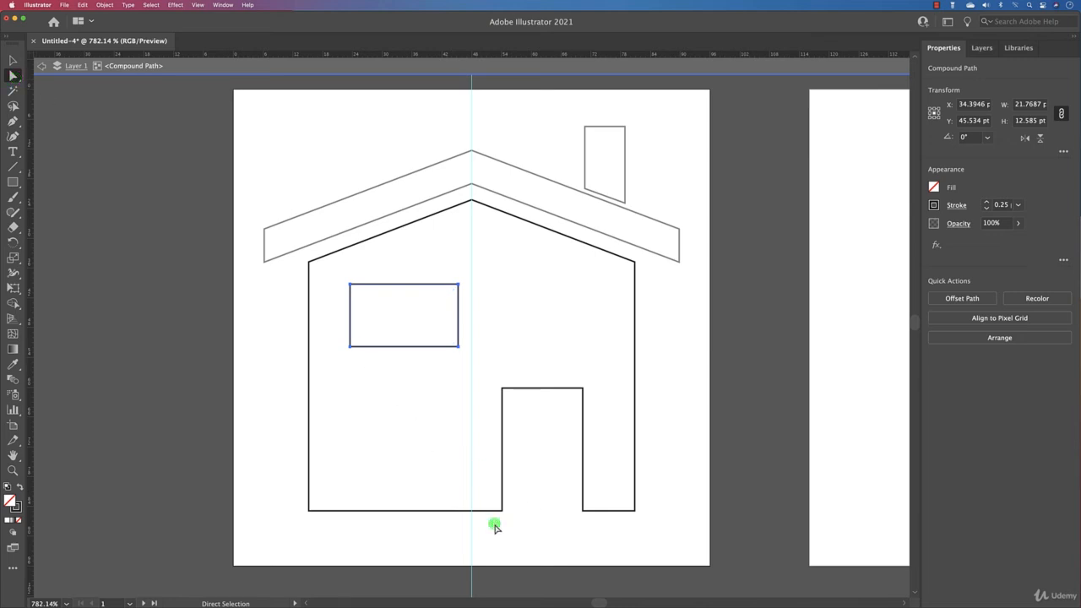
left_click_drag(493, 521, 603, 373)
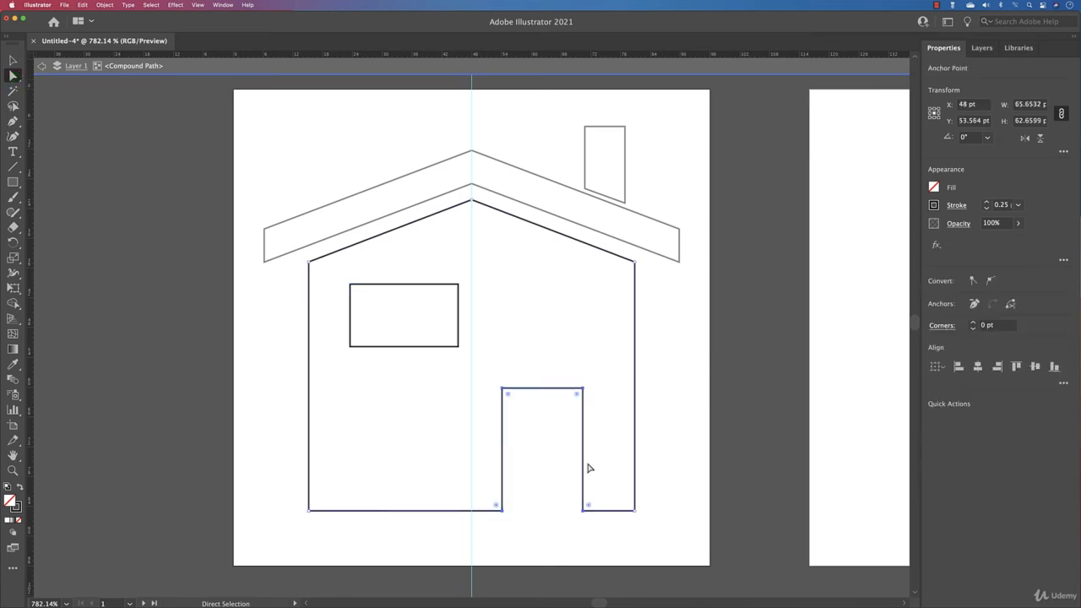
mouse_move(583, 451)
left_mouse_down()
mouse_move(488, 454)
mouse_move(600, 452)
mouse_move(579, 455)
left_mouse_up()
left_click(689, 428)
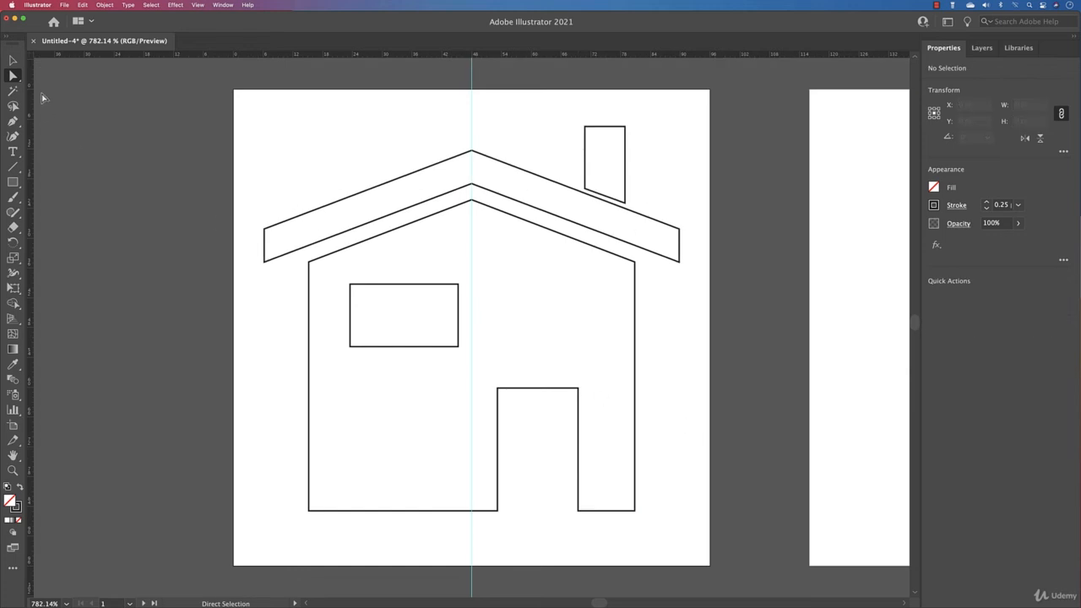
- Select all the house shapes on Artboard 1 and fill them with black
left_click(13, 61)
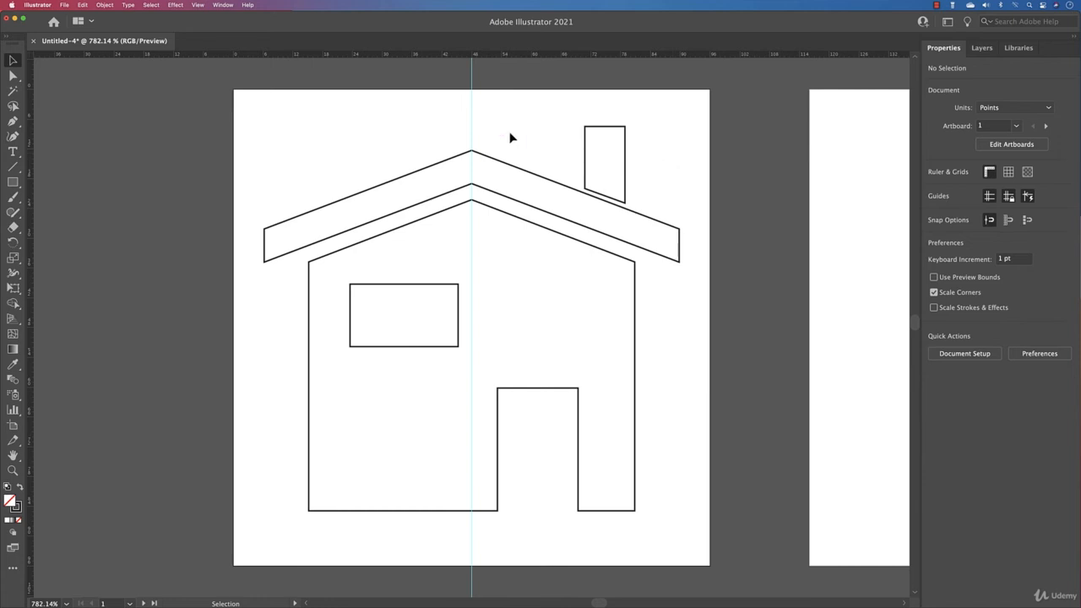
left_click_drag(510, 138, 617, 355)
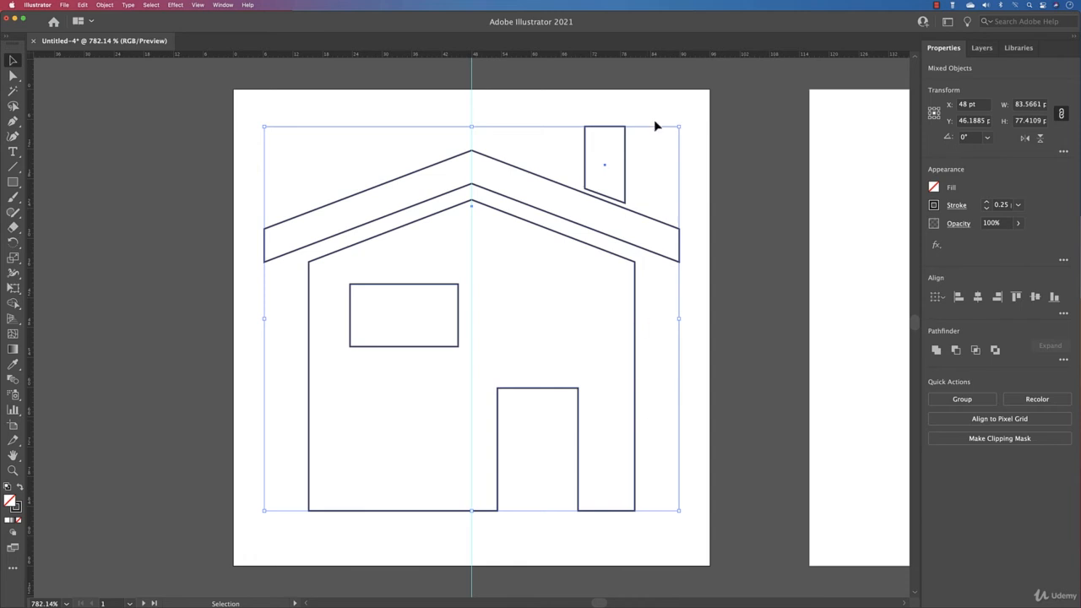
left_click(933, 188)
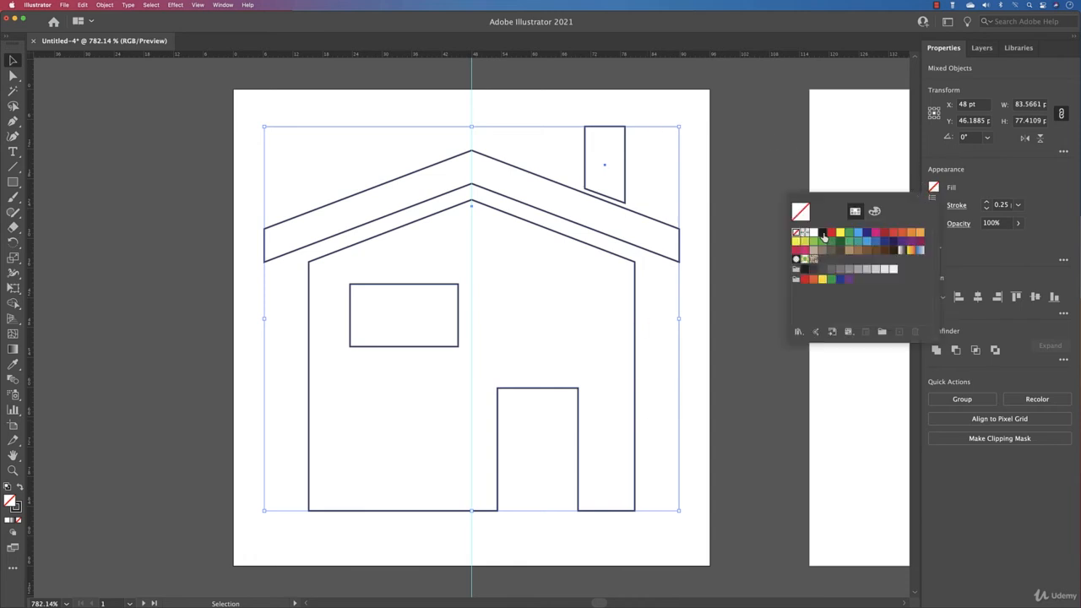
left_click(823, 234)
left_click(702, 223)
left_click(697, 224)
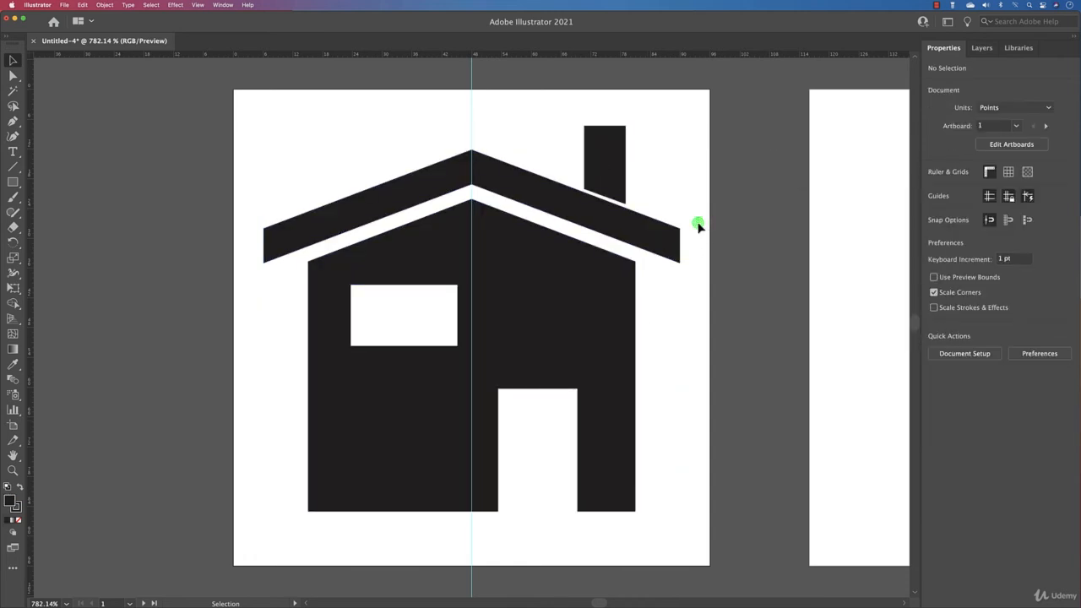
- Stretch the chimney down to meet the roof, and shift the window slightly left to about X 33.3 pt within the house body
left_click(605, 182)
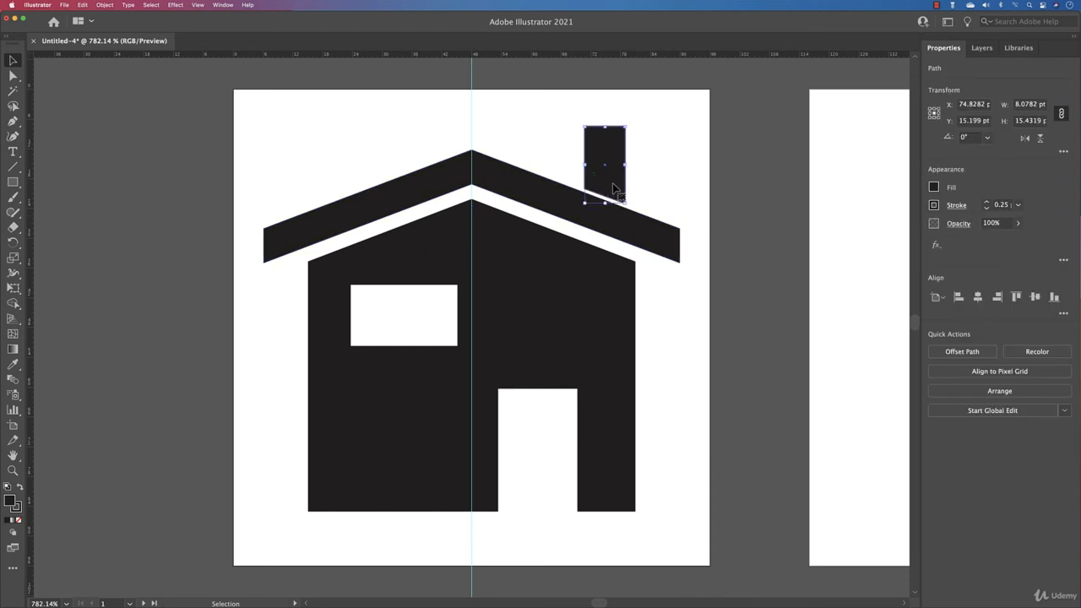
left_click_drag(606, 202, 605, 211)
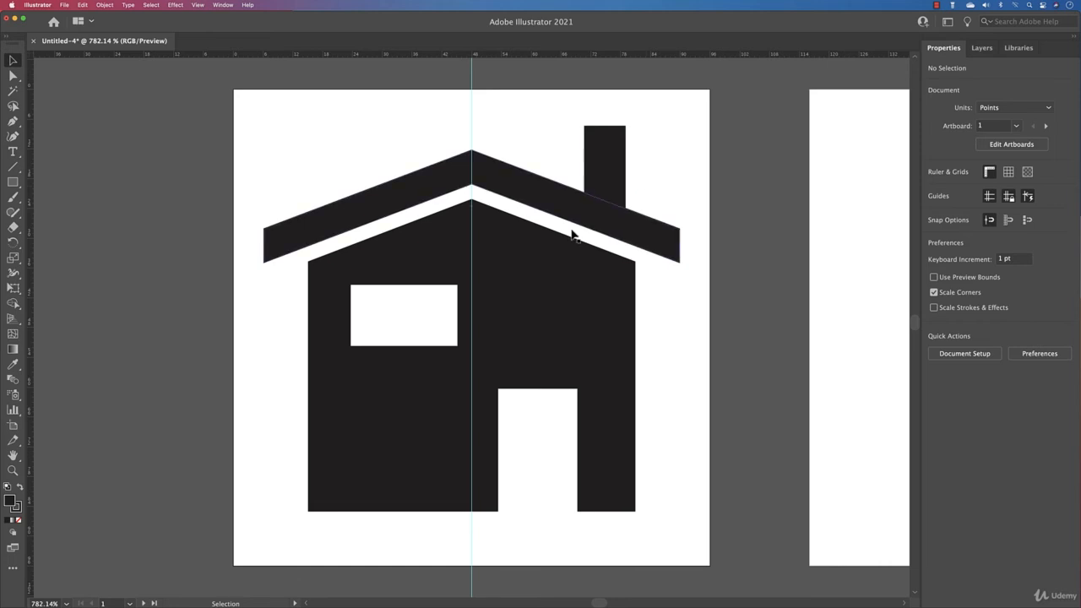
left_click(408, 285)
double_click(408, 287)
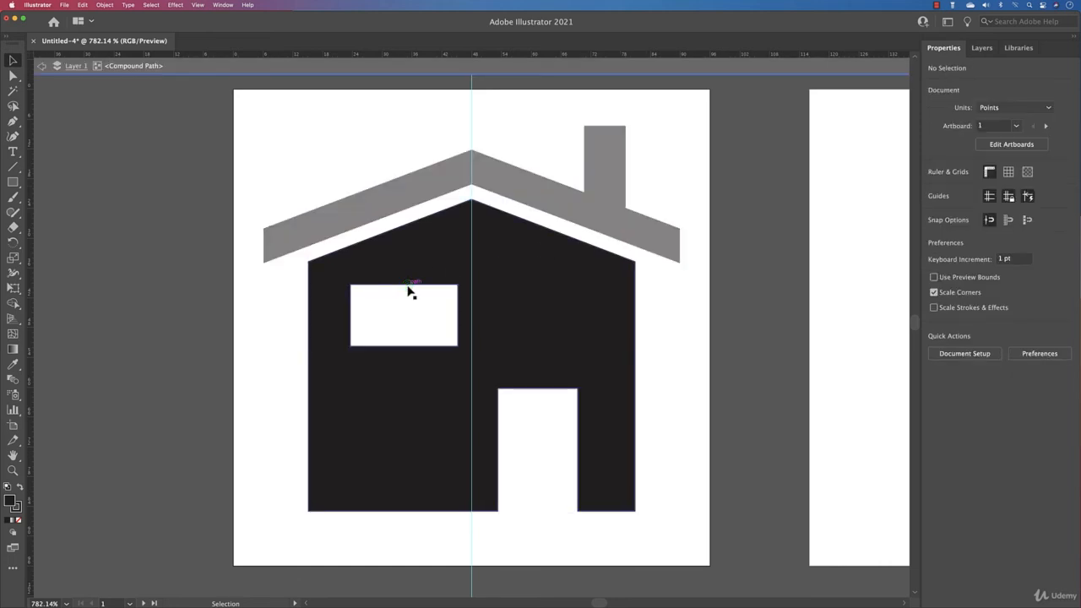
left_click_drag(406, 290, 402, 292)
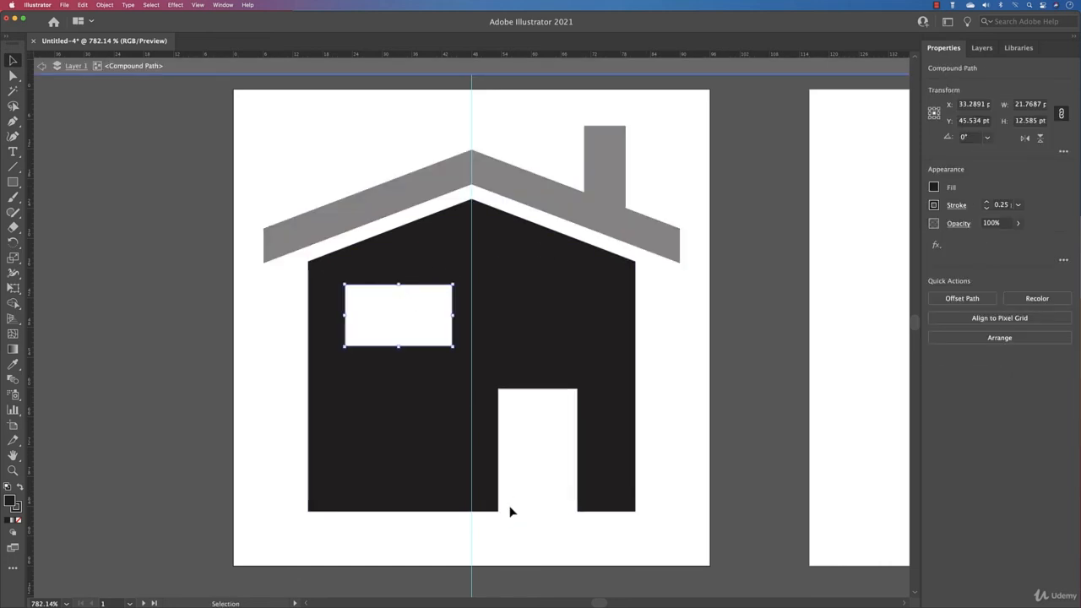
double_click(671, 396)
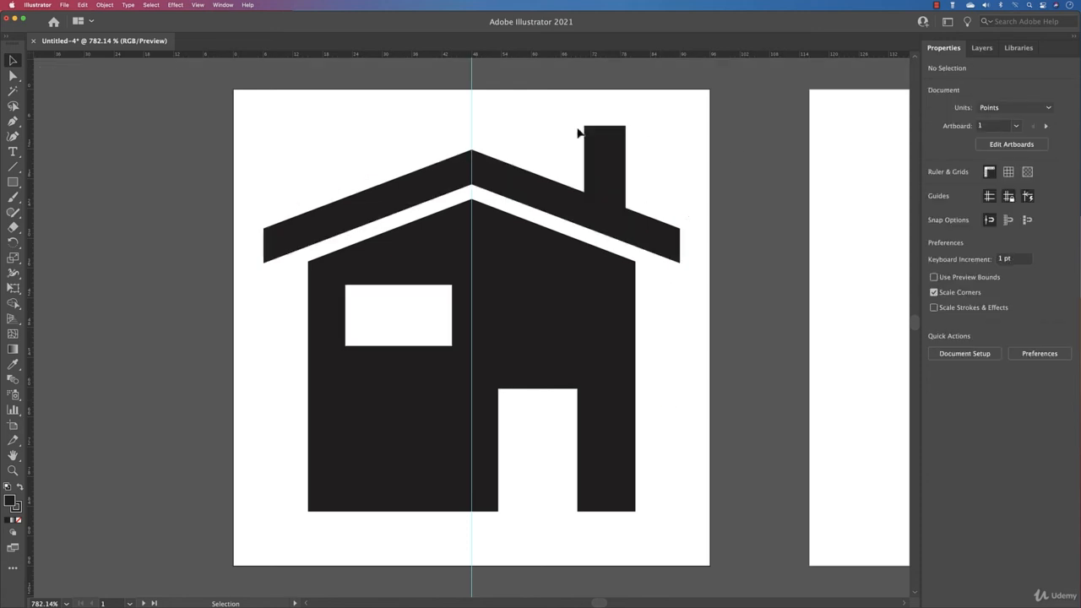
left_click(426, 175)
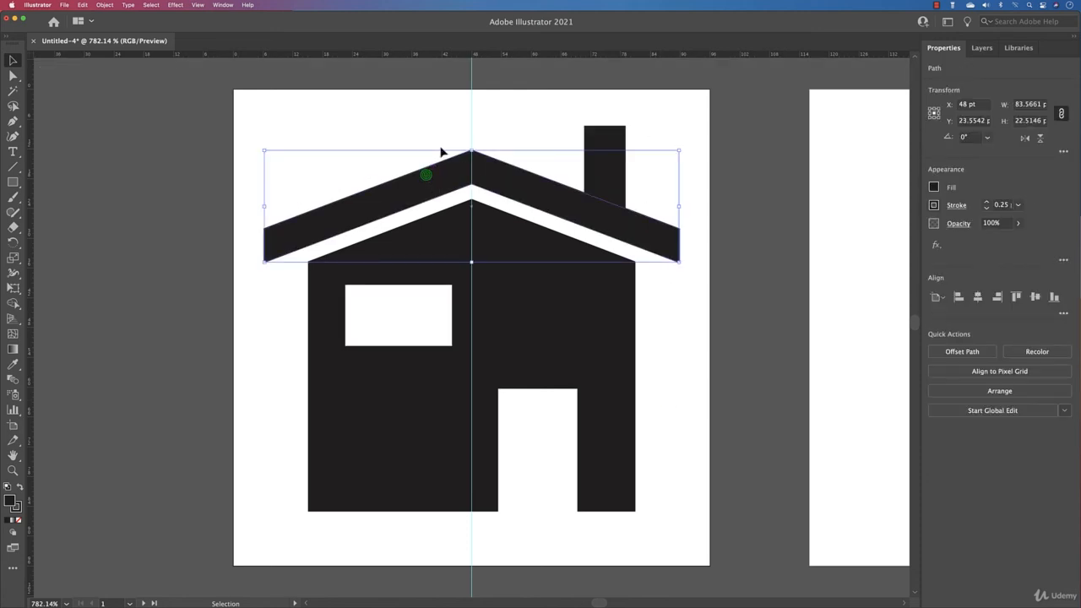
key("a")
left_click_drag(471, 158, 474, 165)
key("super+z")
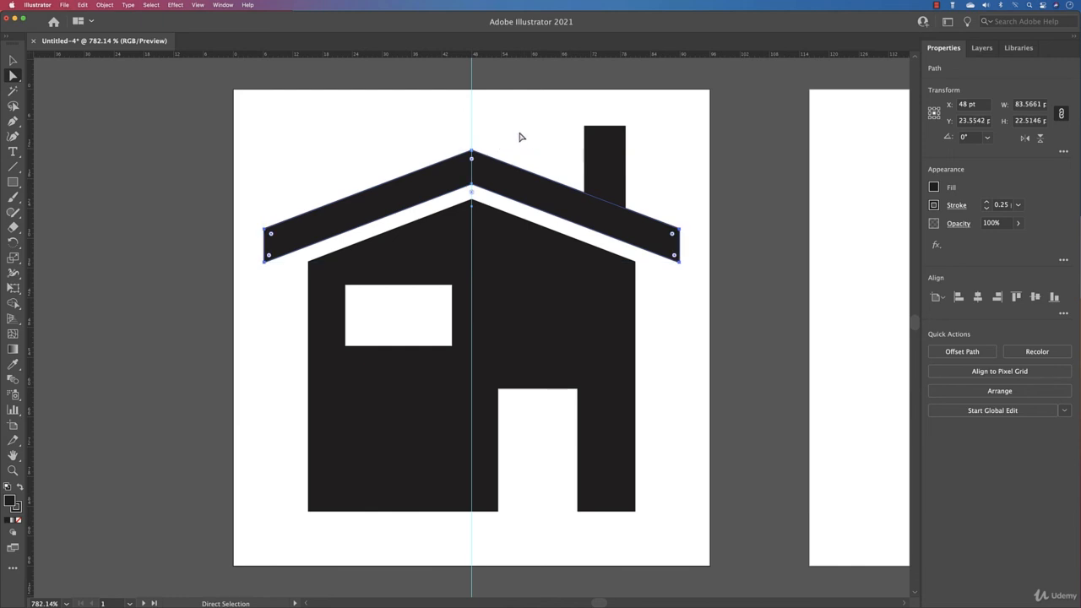
- Select the upper and lower anchor points at the roof's ridge and round both corners very slightly
left_click(521, 136)
left_click(471, 153)
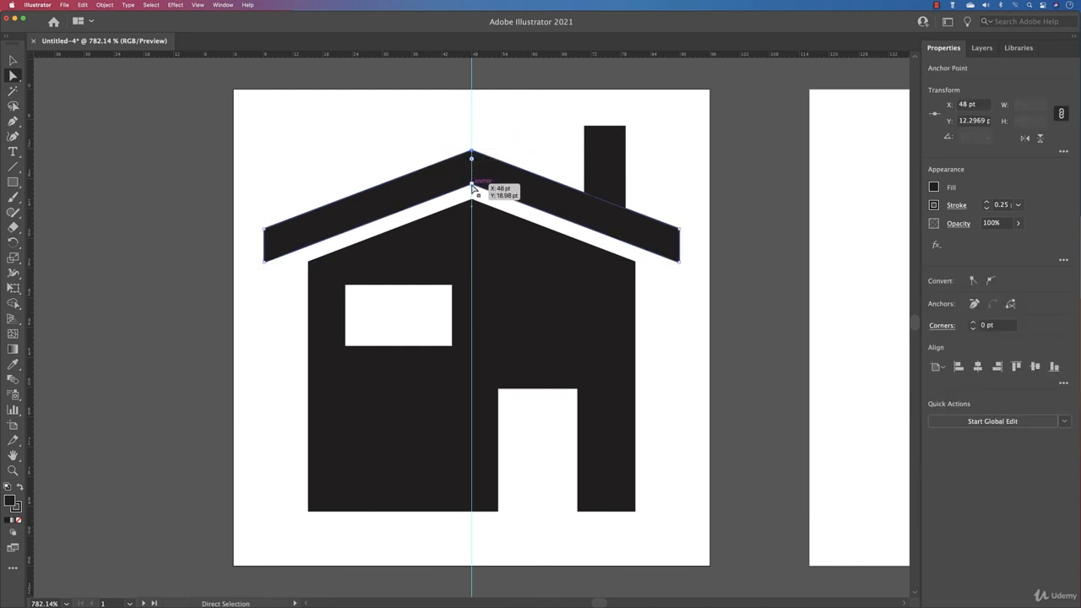
left_click(472, 173)
left_click_drag(472, 163, 473, 161)
left_click(323, 151)
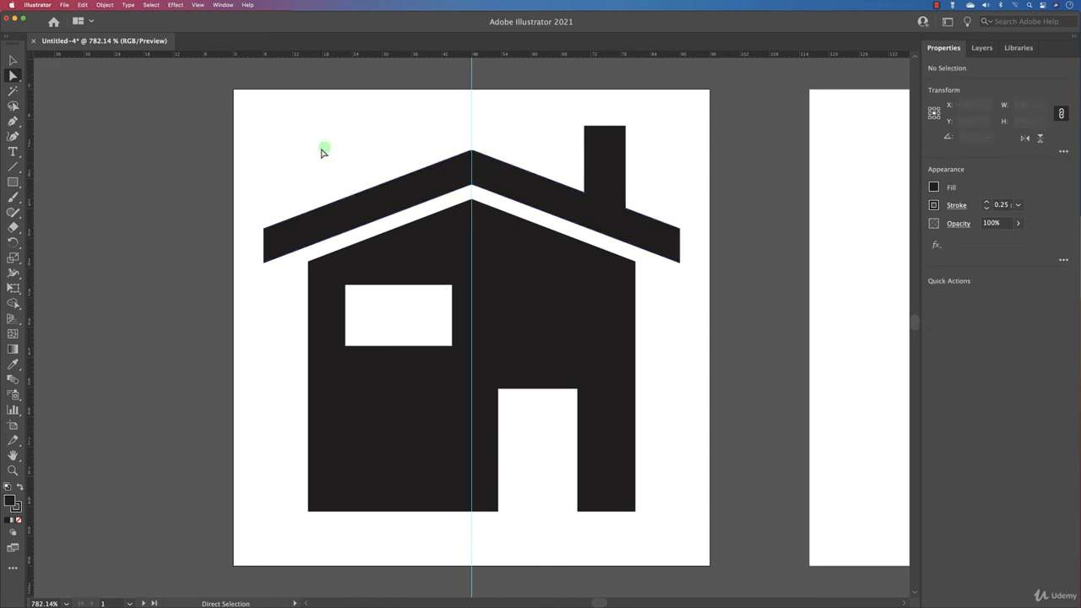
- Round the lower outer corners at both ends of the roof to a radius of about 4.6 pt
left_click(309, 201)
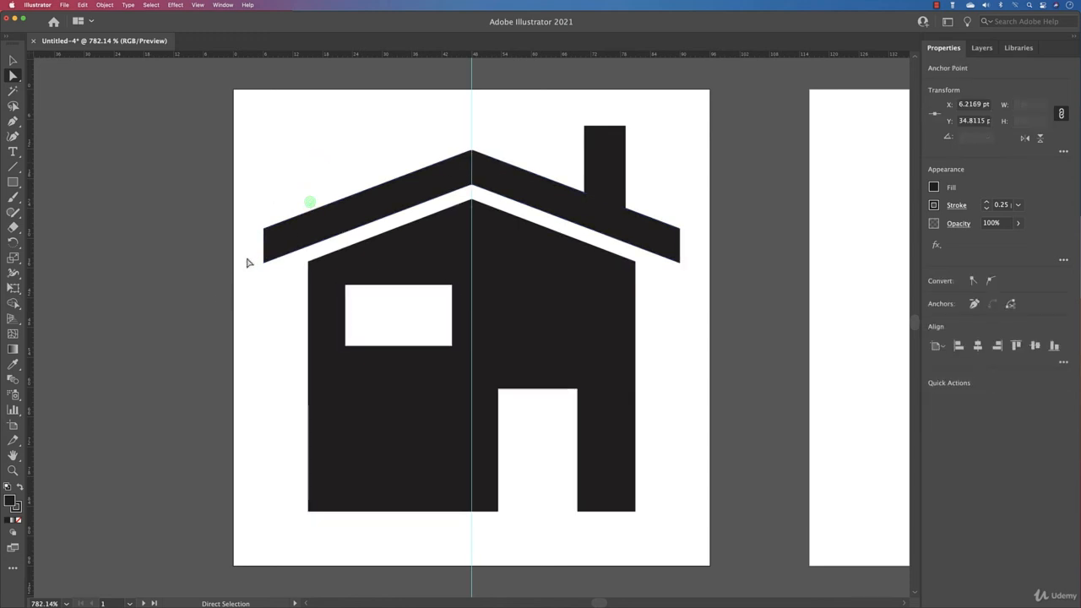
left_click_drag(256, 278, 275, 253)
left_click_drag(666, 272, 614, 226)
key("v")
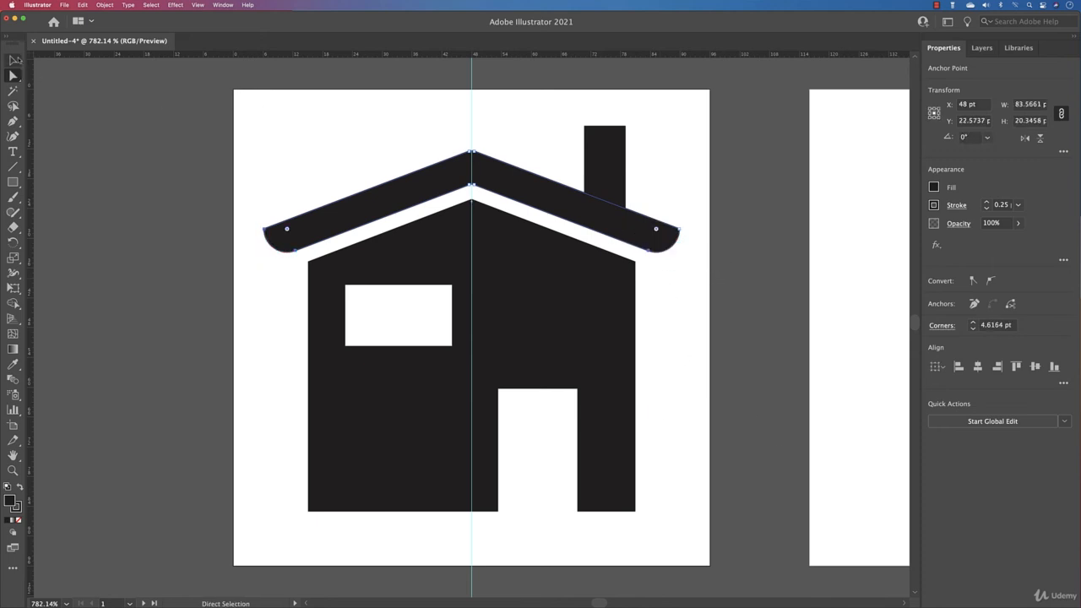
left_click(211, 111)
- Slightly round the house body's peak and its two upper side corners
left_click(575, 359)
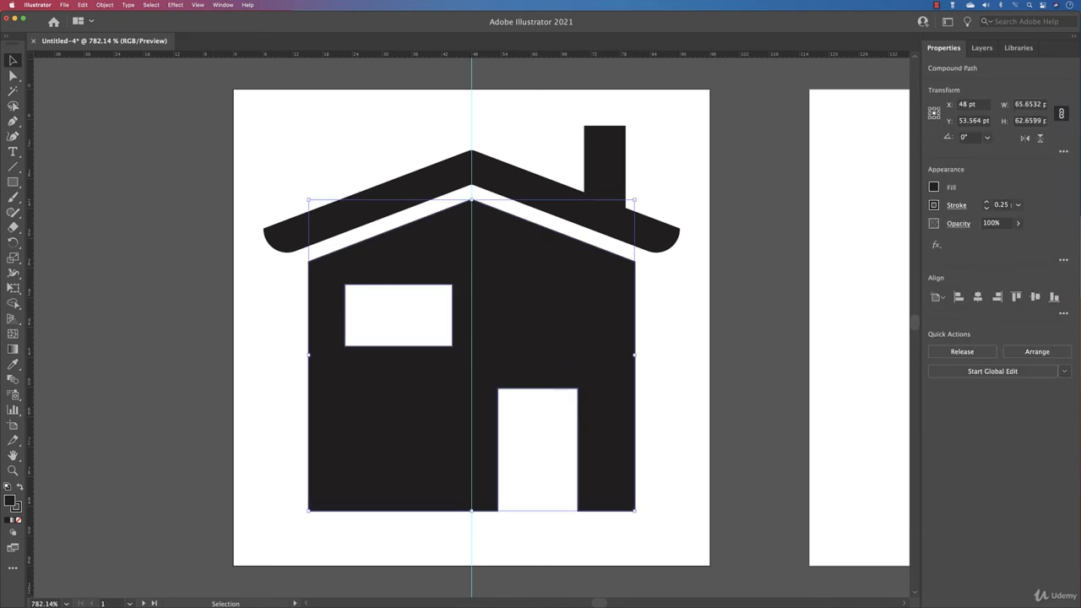
left_click(13, 75)
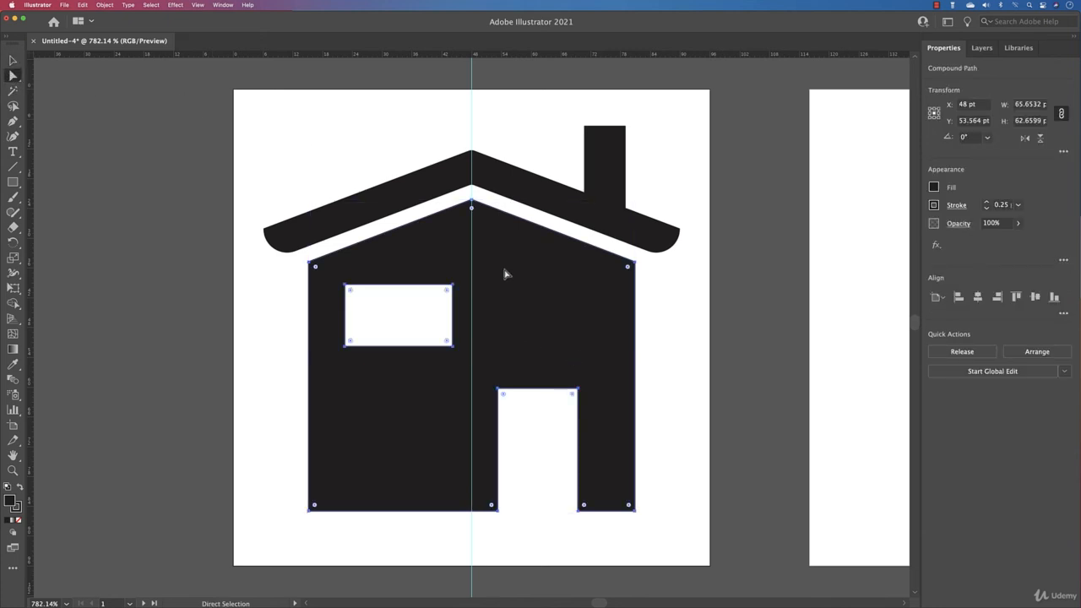
left_click_drag(293, 285, 663, 216)
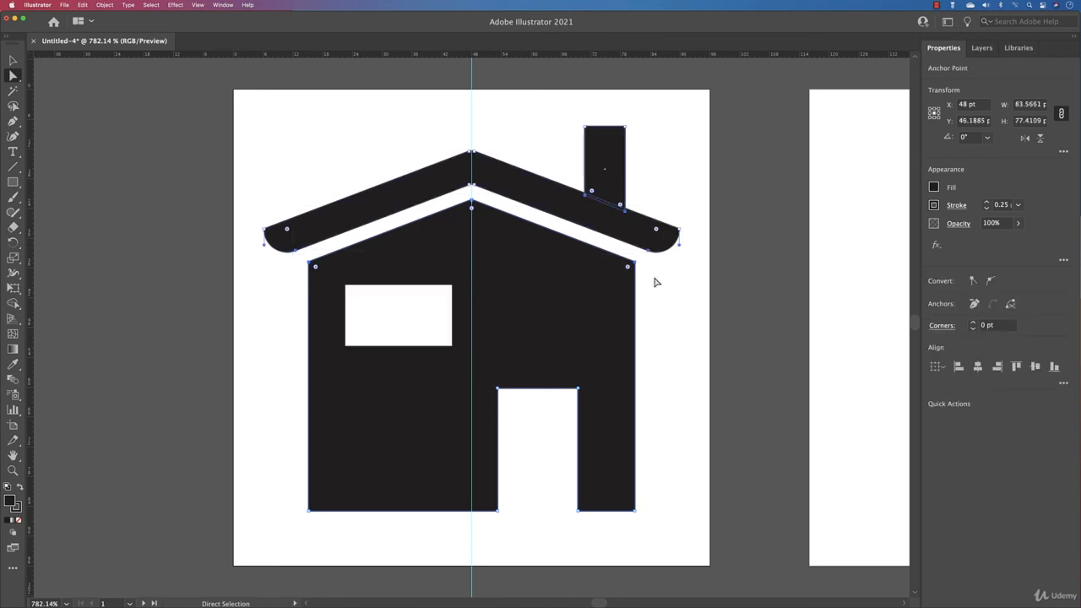
left_click_drag(655, 282, 623, 258)
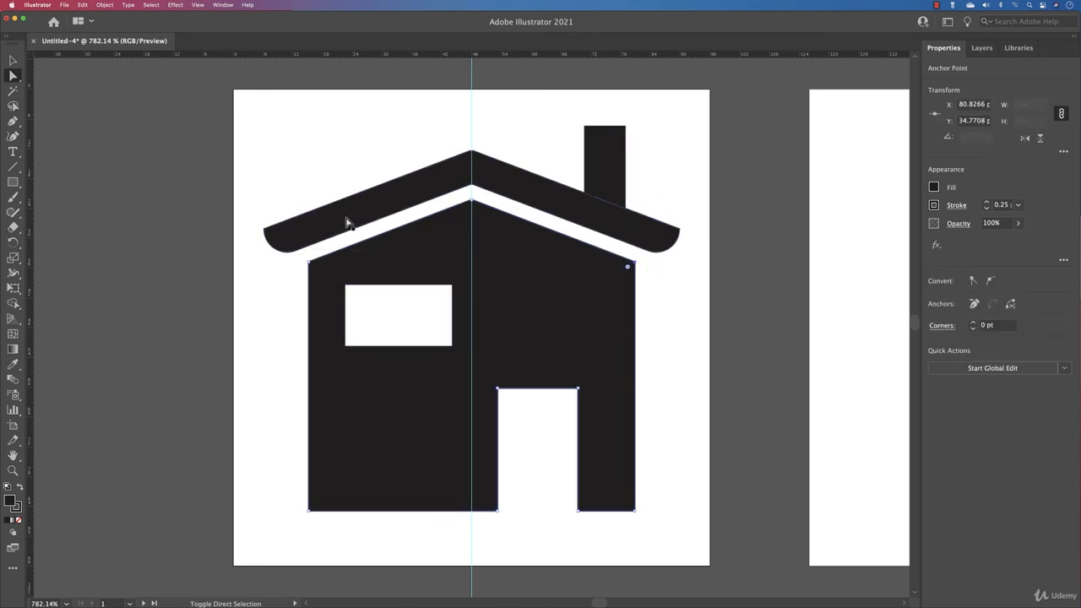
left_click(305, 261, "shift")
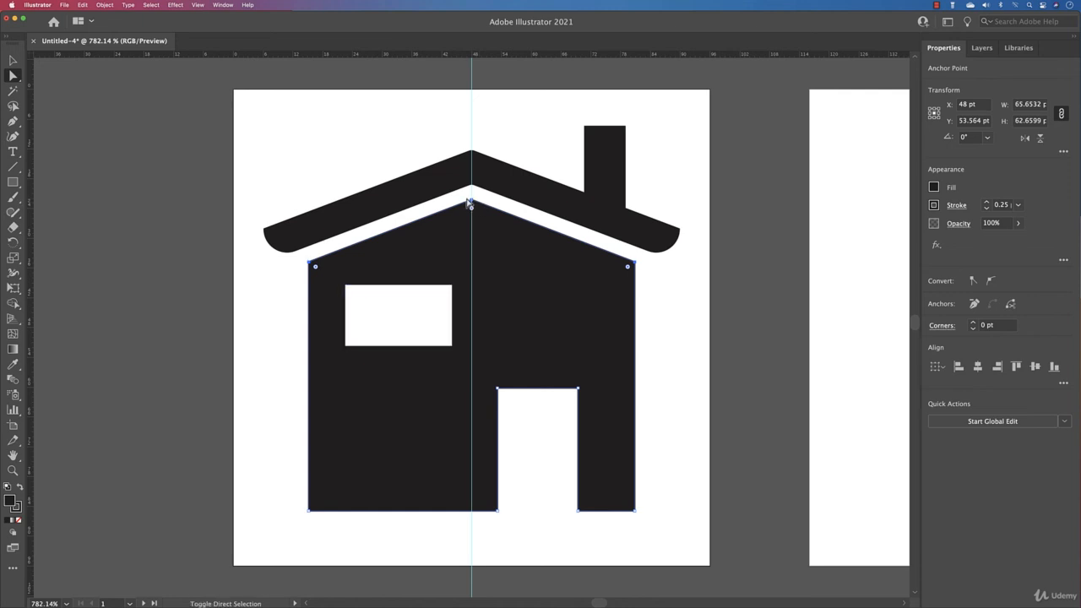
left_click(469, 204, "shift")
left_click_drag(473, 213, 473, 211)
left_click(654, 353)
- Select the four anchor points of the window cutout and round its corners slightly
left_click(425, 342)
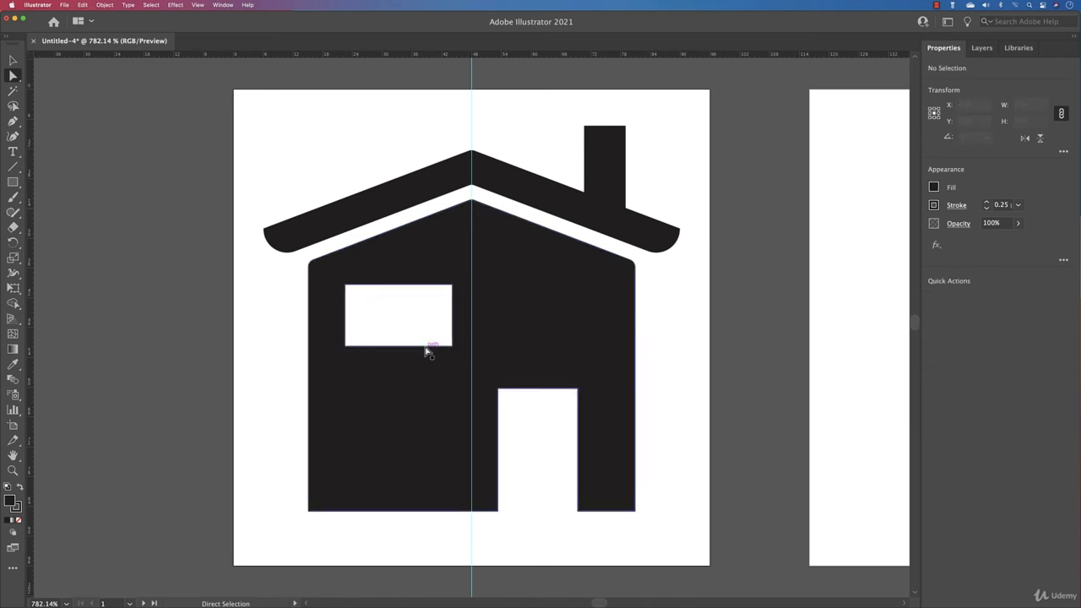
left_click(425, 346)
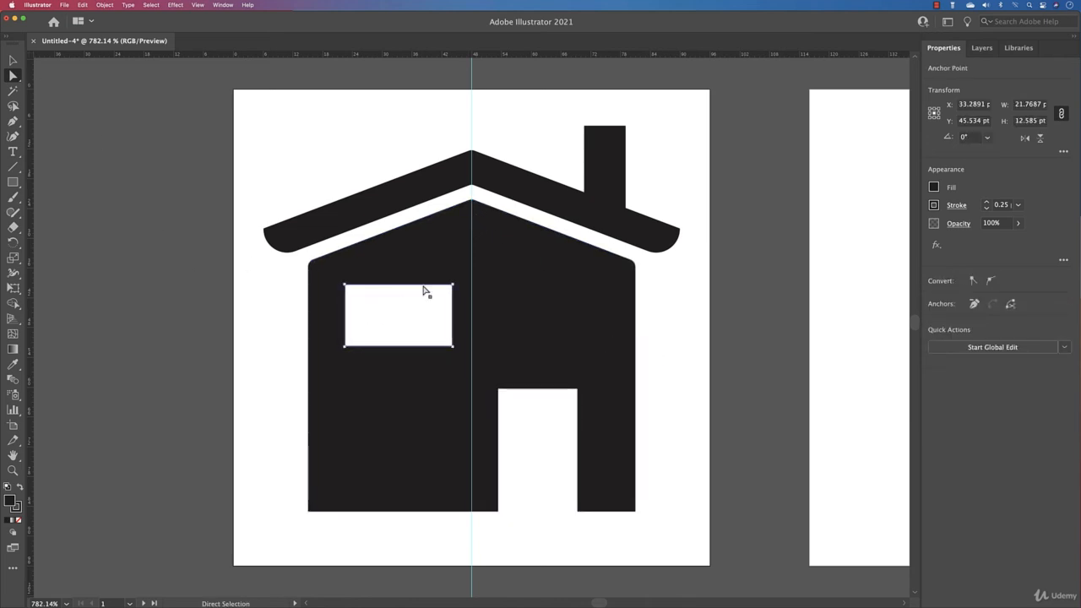
left_click(453, 286)
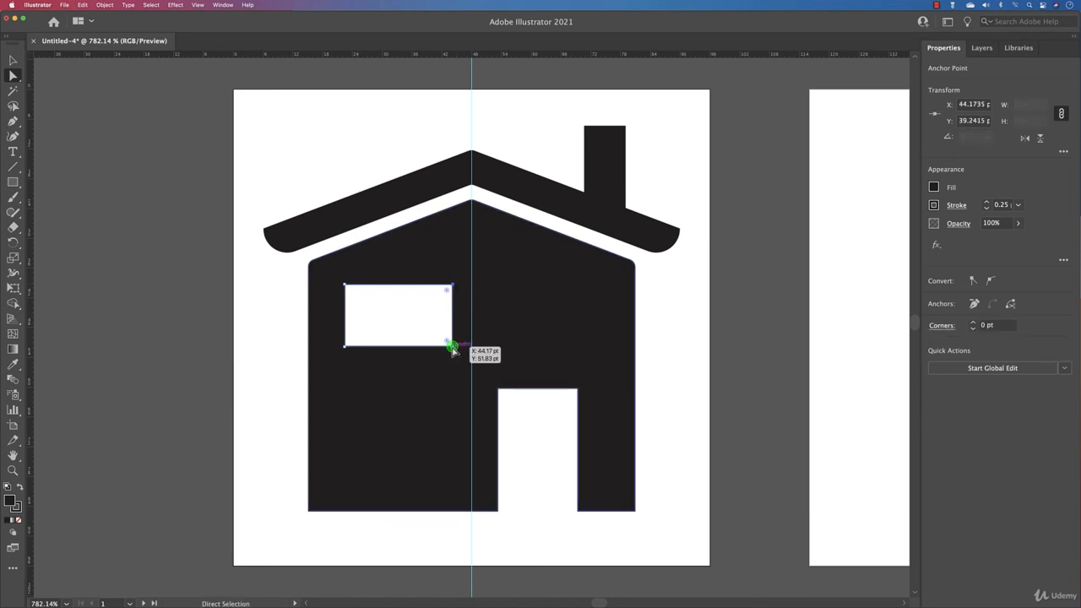
left_click(453, 347, "shift")
left_click(346, 347, "shift")
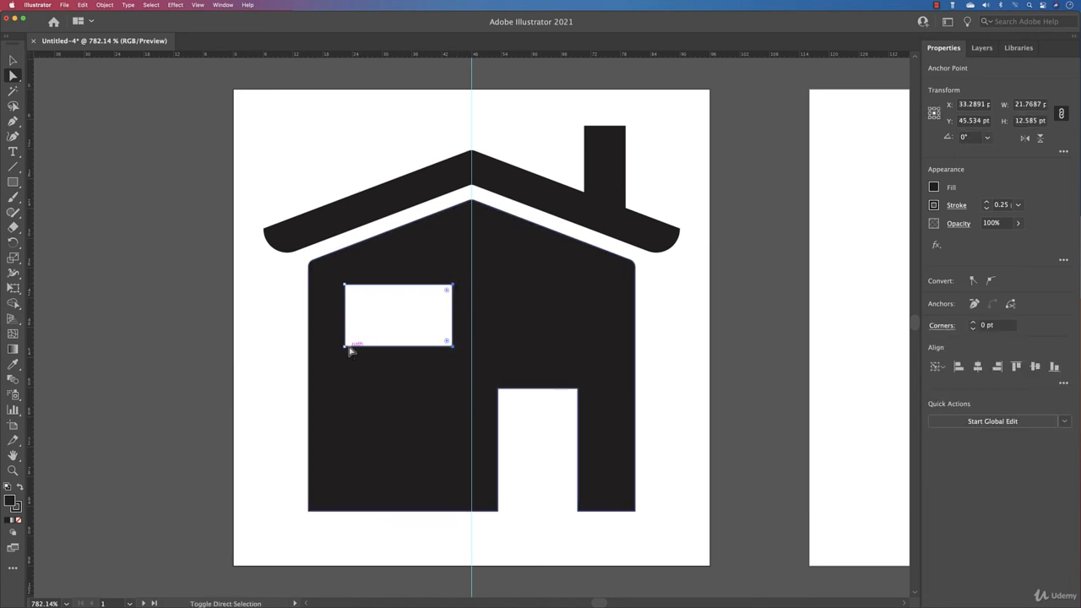
left_click(346, 287, "shift")
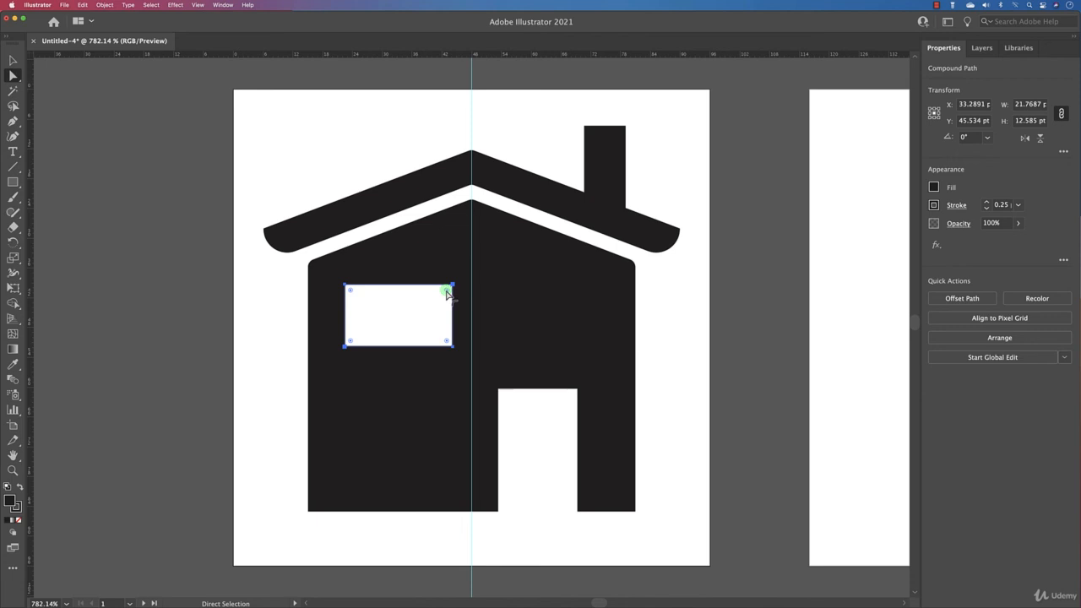
mouse_move(446, 293)
left_mouse_down()
mouse_move(432, 307)
mouse_move(452, 293)
left_mouse_up()
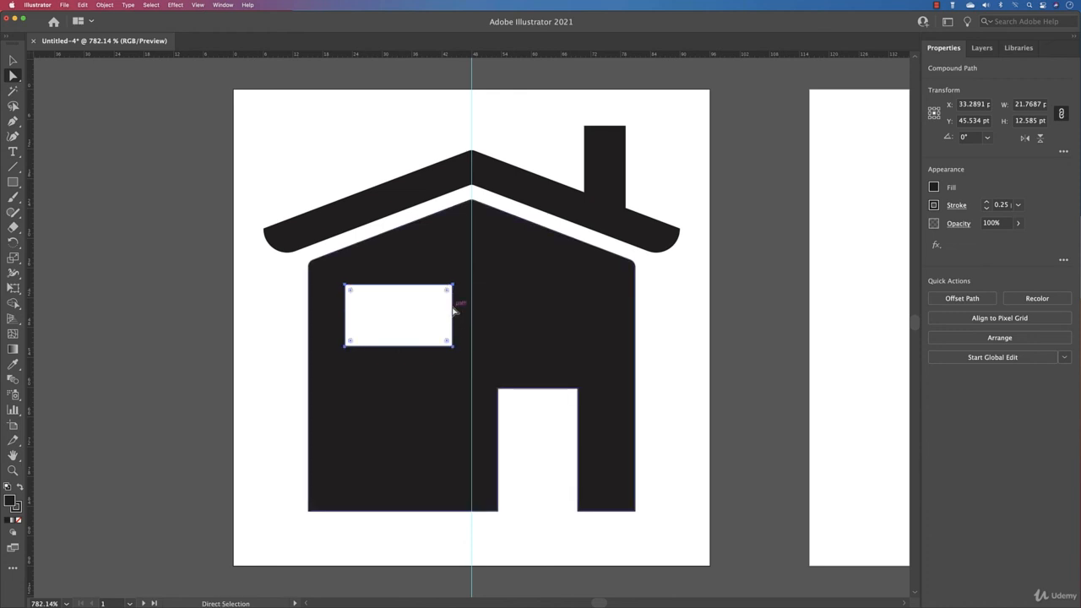
left_click_drag(451, 293, 451, 292)
left_click(527, 421)
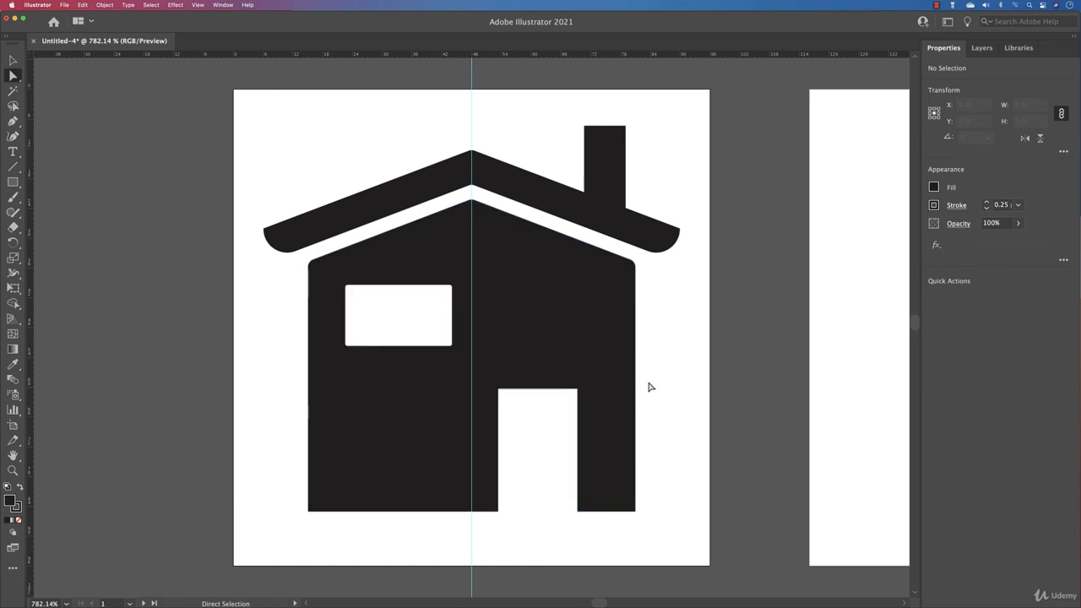
- Slightly round the two upper corners of the door opening and the two upper corners of the chimney
left_click_drag(647, 384, 506, 400)
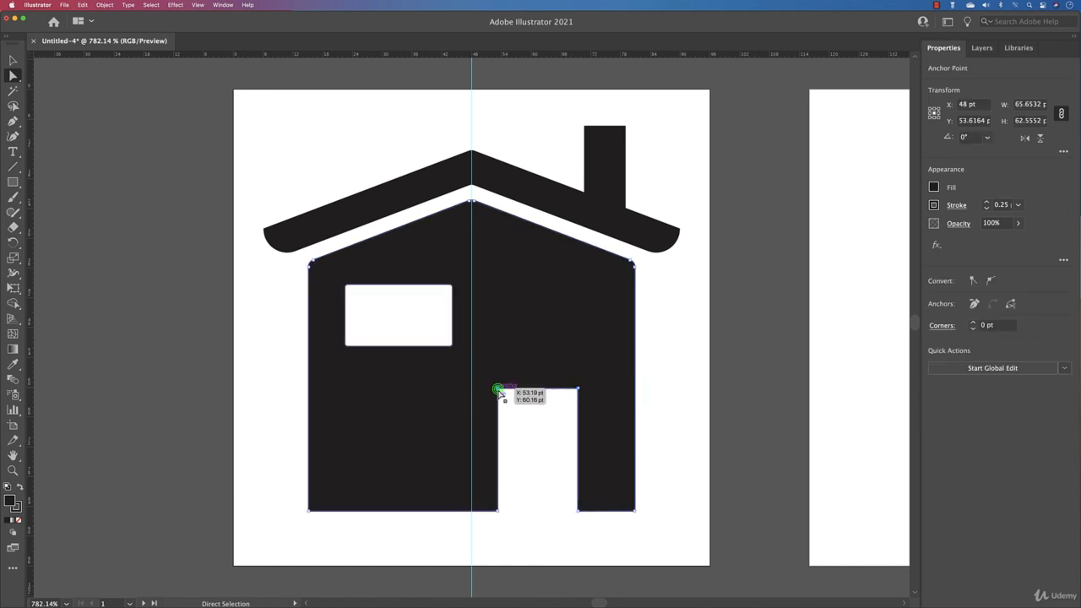
left_click(578, 390, "shift")
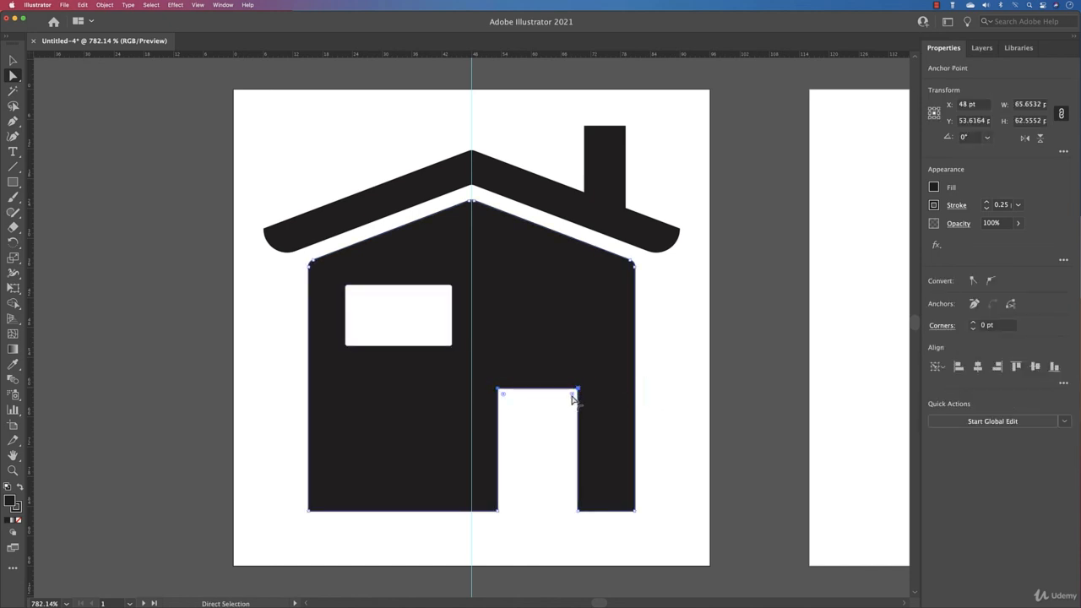
left_click_drag(573, 397, 576, 398)
left_click(680, 391)
left_click_drag(646, 115, 624, 137)
left_click(641, 139)
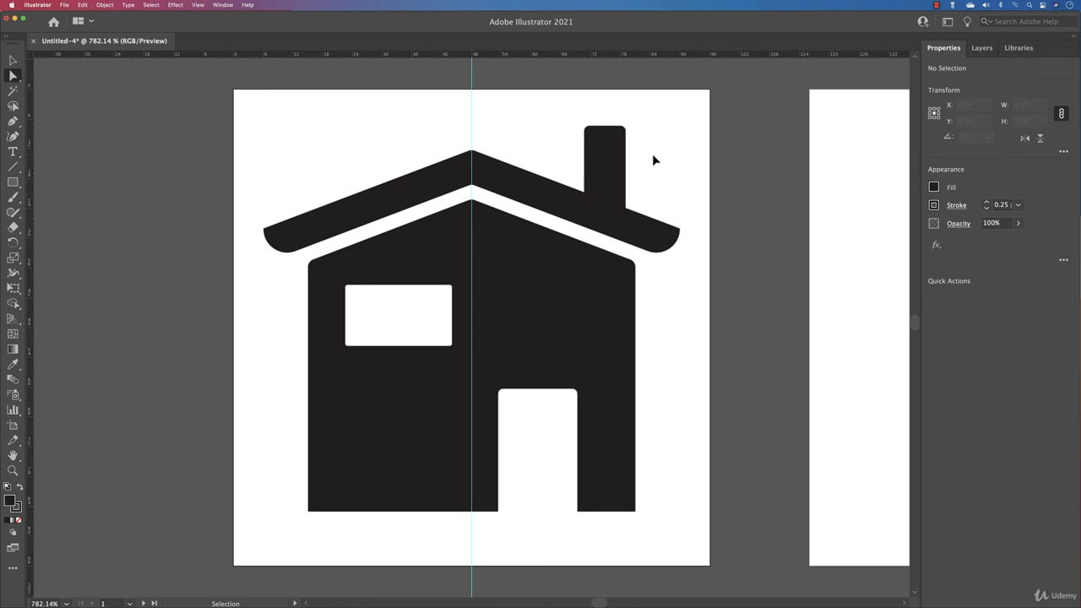
- Fit all eight artboards in the view and hide the guides
key("ctrl+alt+0")
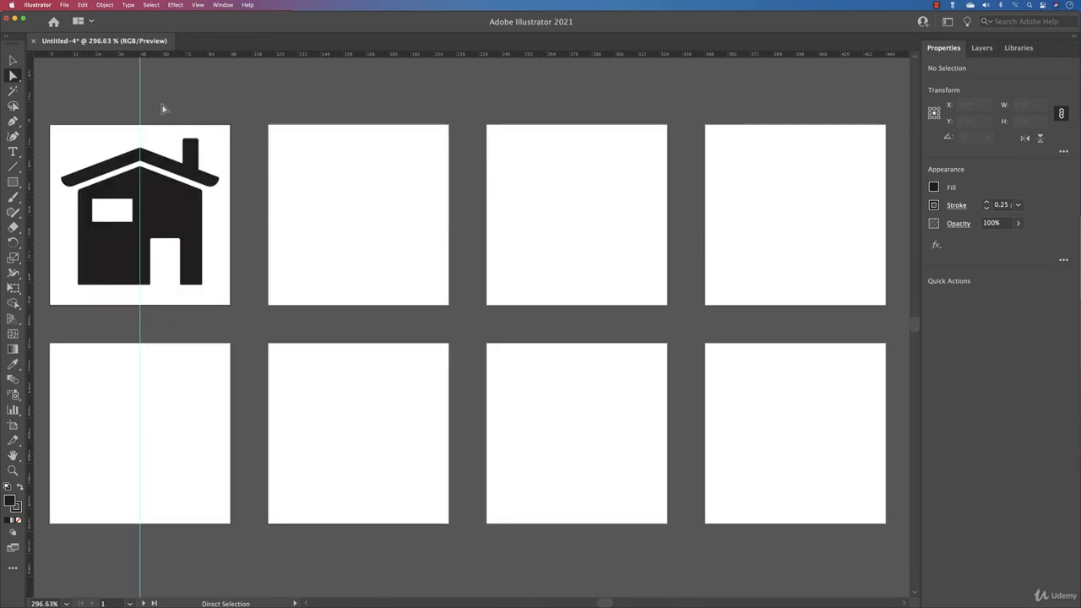
left_click(199, 7)
mouse_move(235, 341)
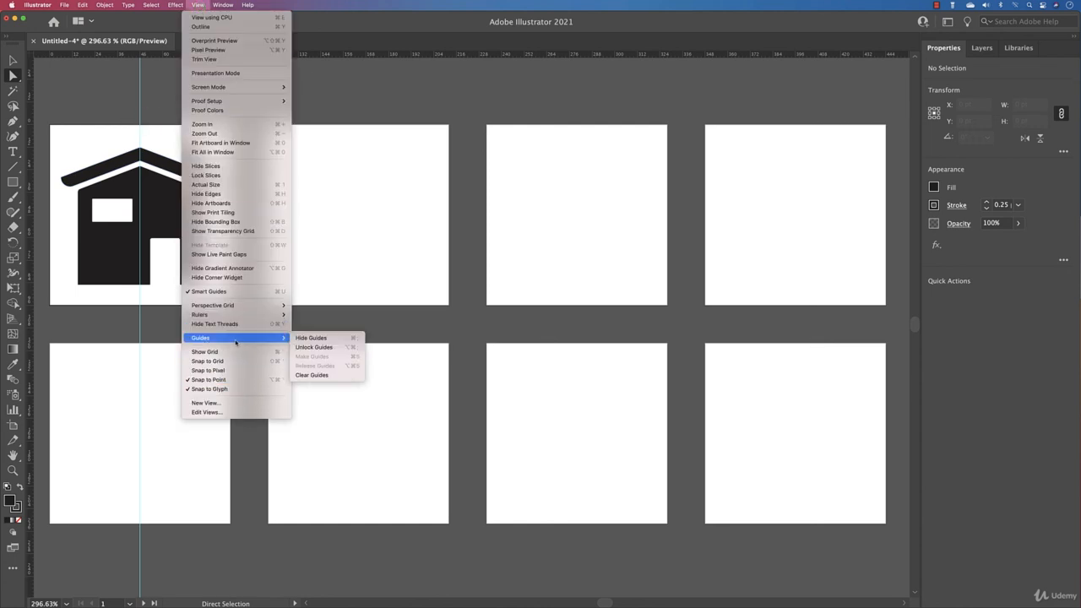
left_click(325, 339)
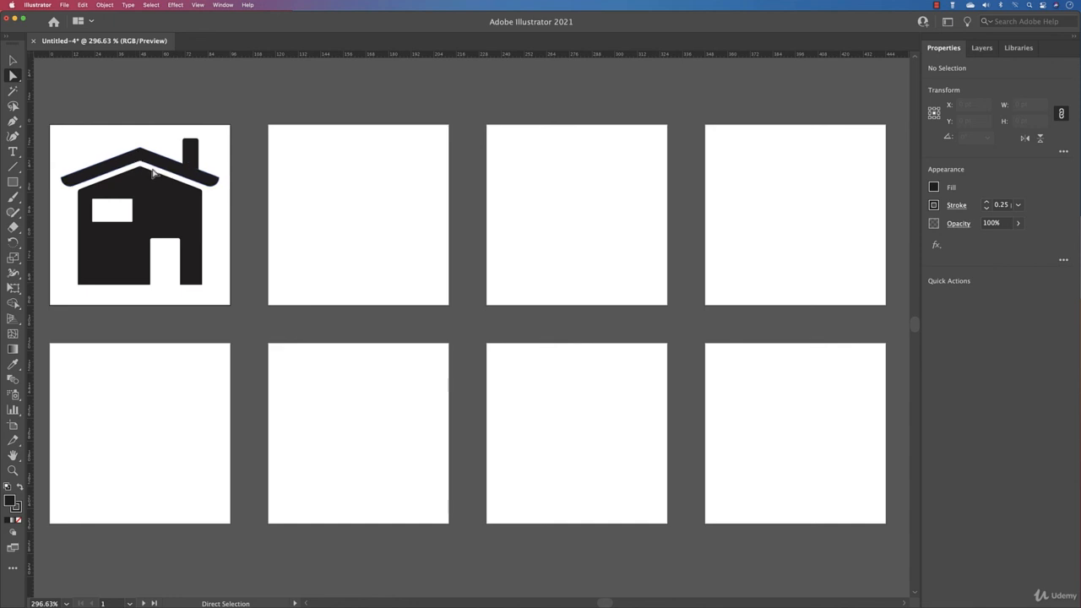
- Raise the house body's bottom anchor points to make the whole icon about 71.7 pt high, and select all the house shapes
left_click_drag(68, 288, 150, 273)
left_click(151, 285)
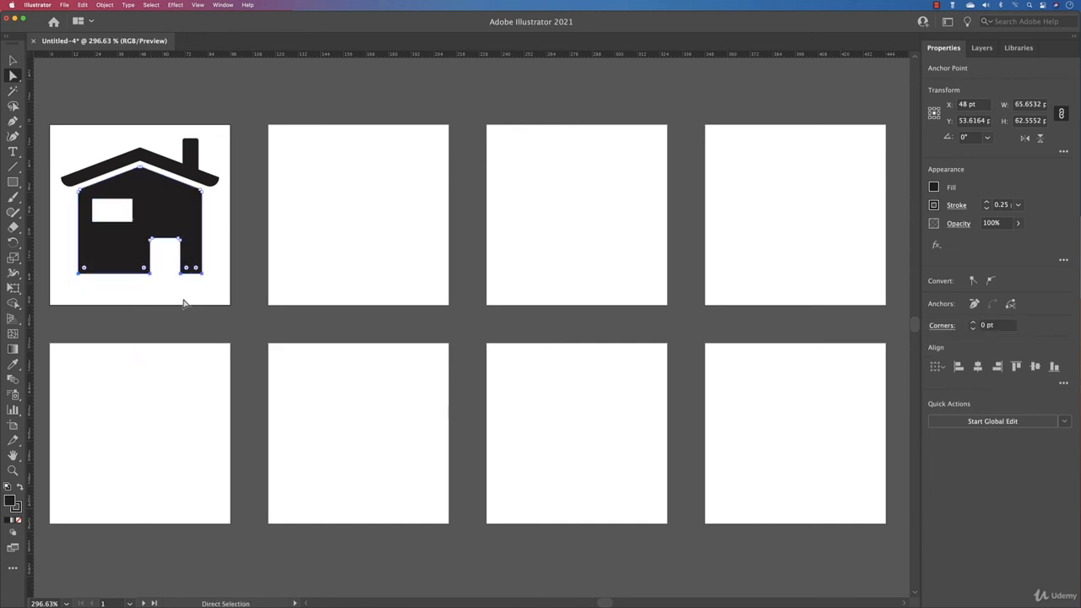
left_click_drag(57, 133, 237, 310)
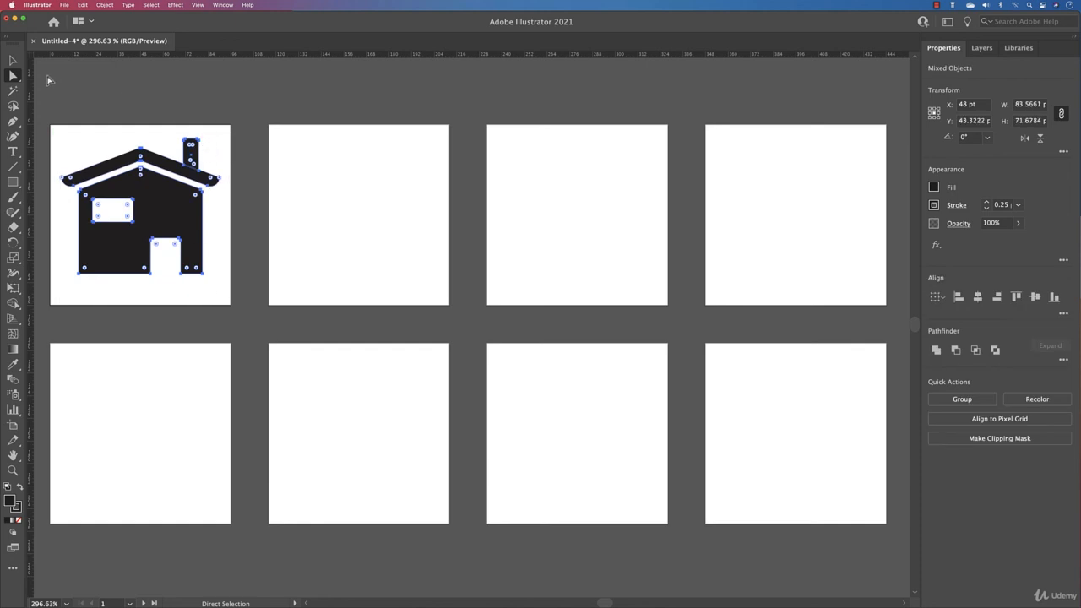
- Scale the selected house shapes up proportionally to about 87.7 by 75.2 pt and move them slightly down on the first artboard
left_click(15, 60)
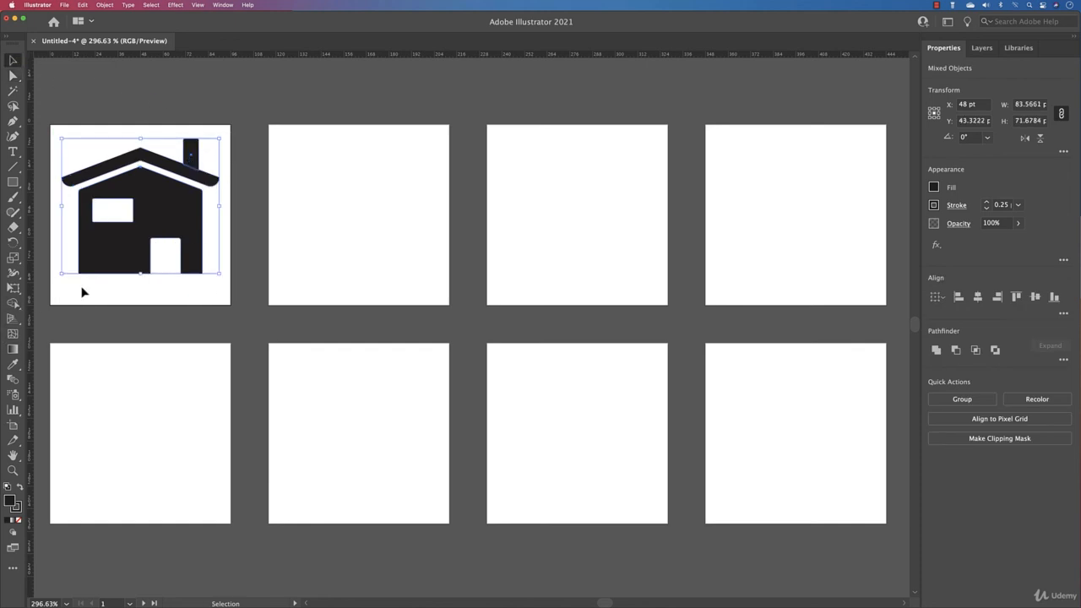
left_click_drag(63, 276, 56, 292)
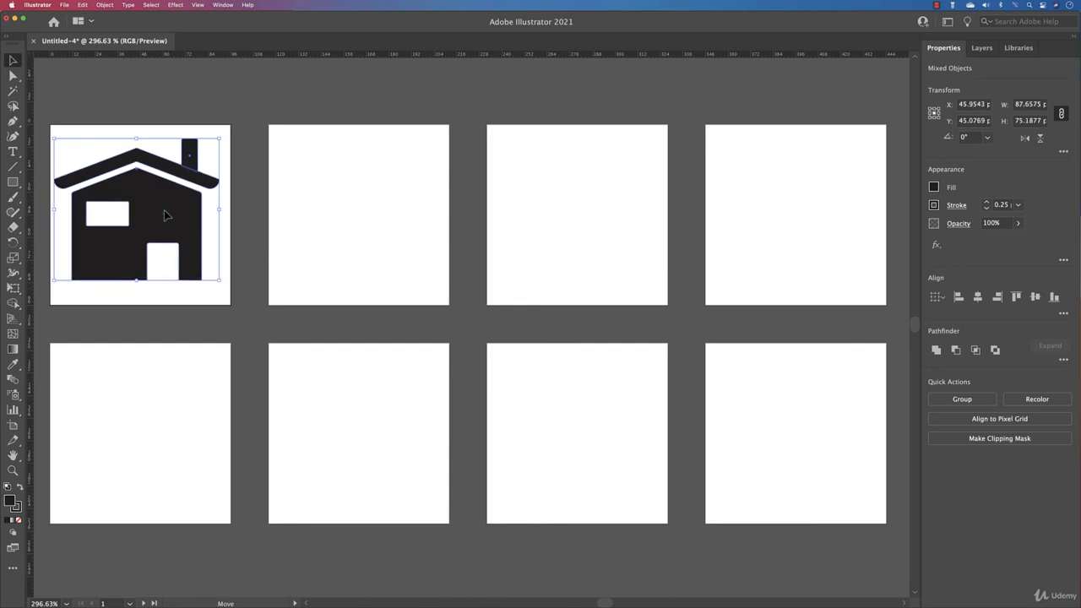
left_click_drag(163, 212, 165, 215)
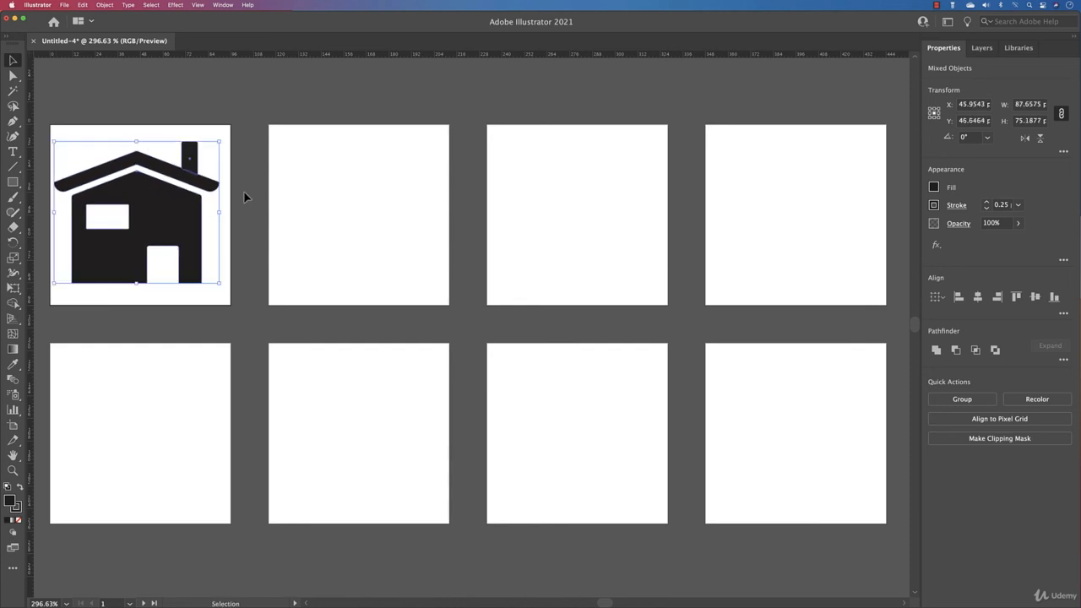
- Group the house shapes, center the group horizontally and vertically on the first artboard, and deselect it
key("super+g")
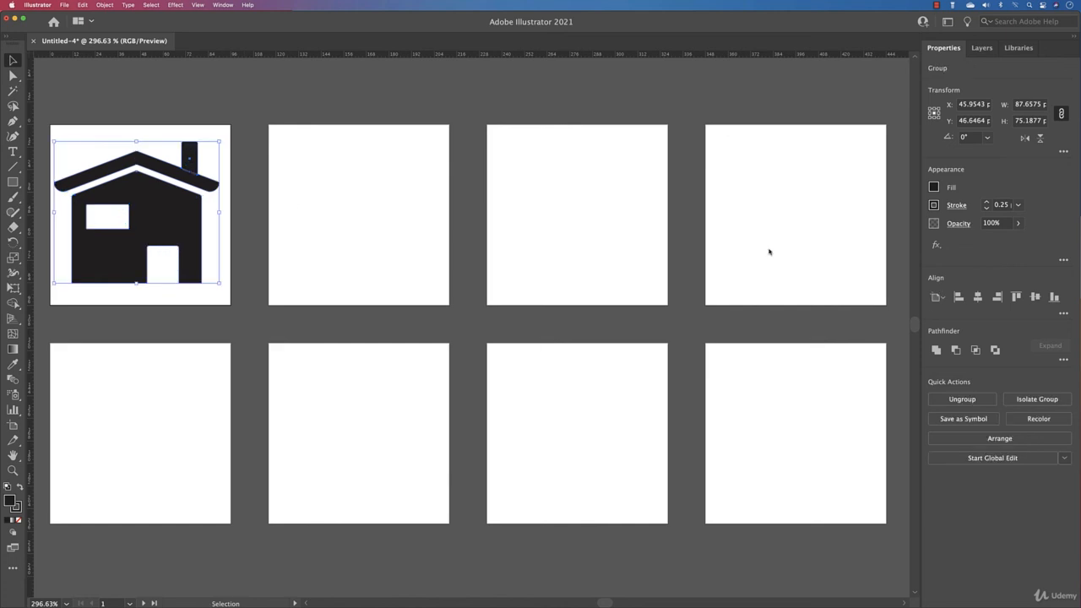
left_click(977, 296)
left_click(1036, 296)
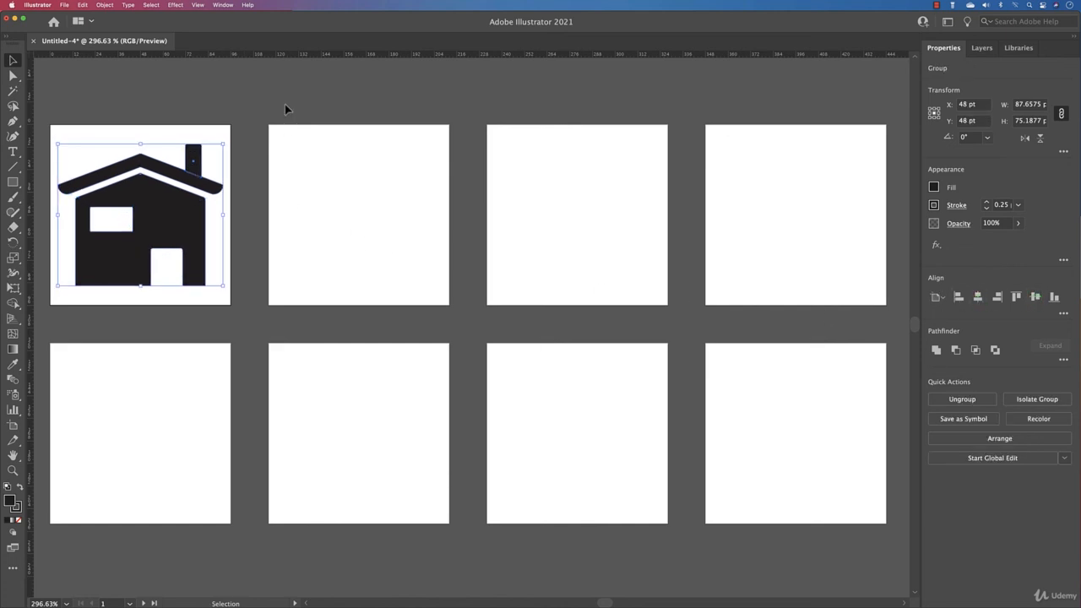
left_click(290, 105)
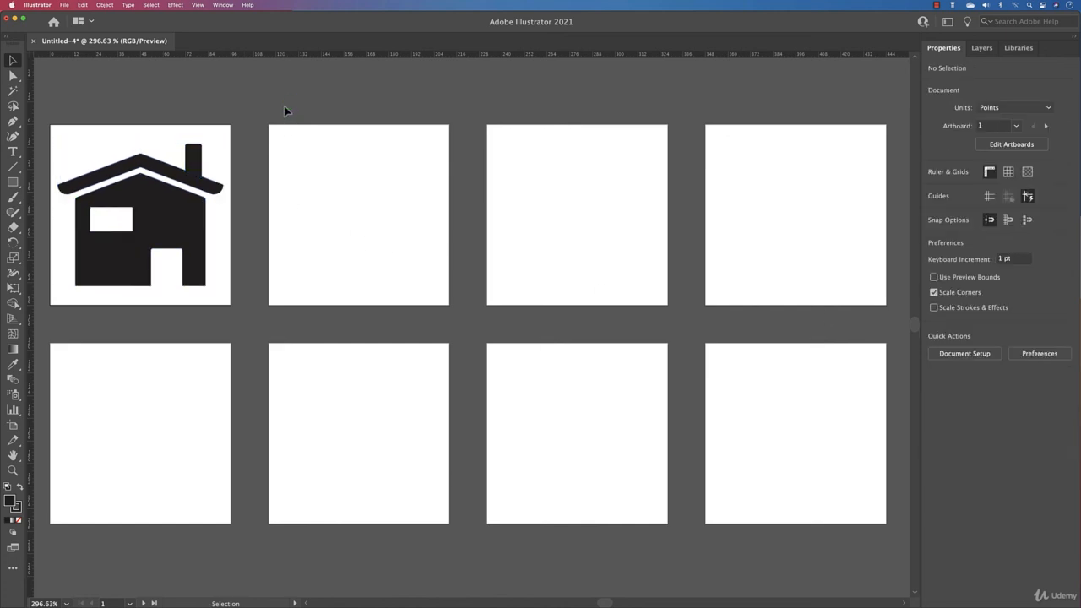